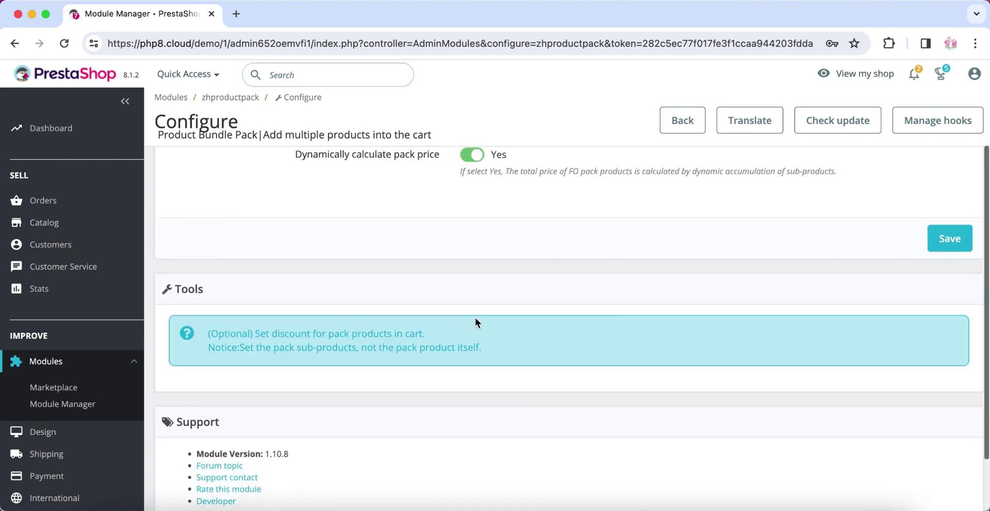
- Read the pack module's Tools notice about setting sub-products and its module version line
triple_click(482, 338)
click(493, 352)
triple_click(493, 353)
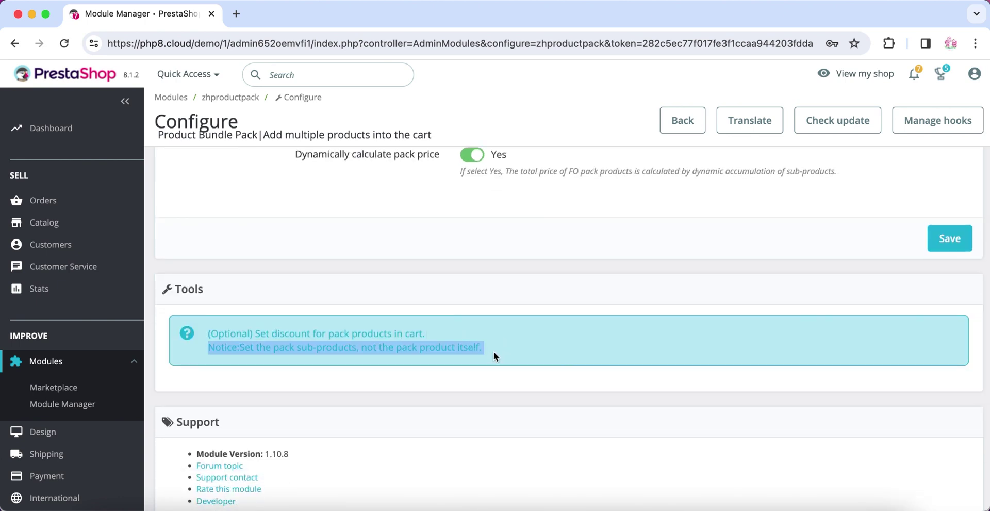
scroll(494, 351, down, 2)
triple_click(370, 370)
click(395, 379)
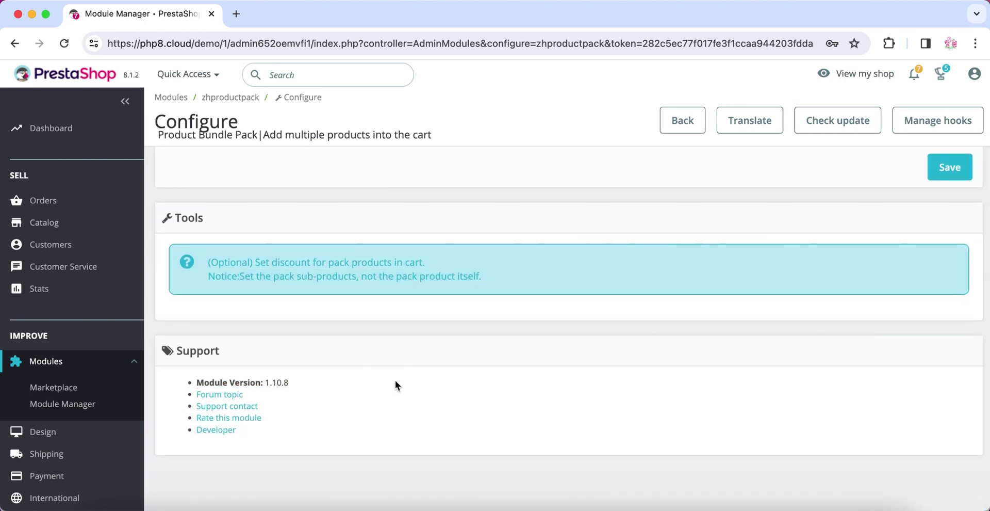
scroll(395, 380, up, 5)
- Open Catalog > Products in a new tab and edit the Pack Mug + Framed poster product
mouse_move(83, 229)
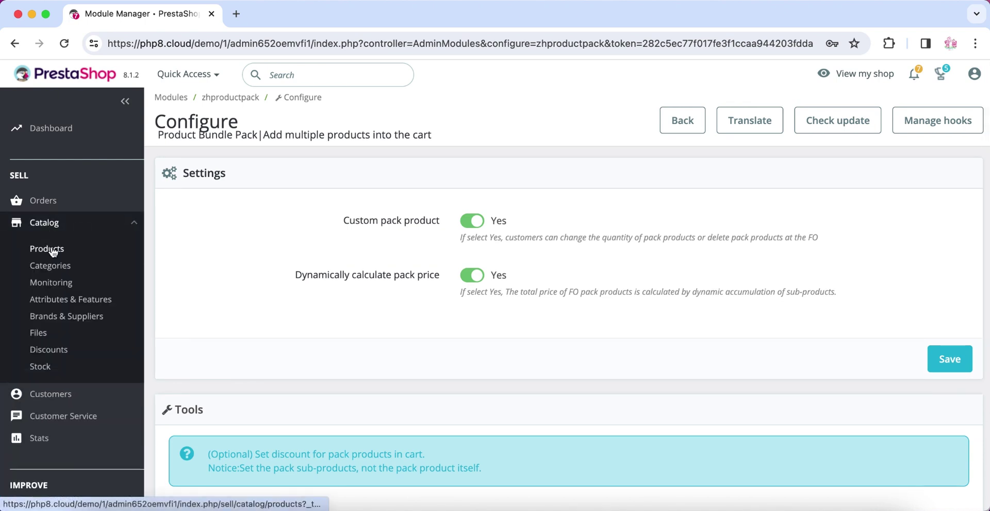
right_click(50, 248)
click(85, 255)
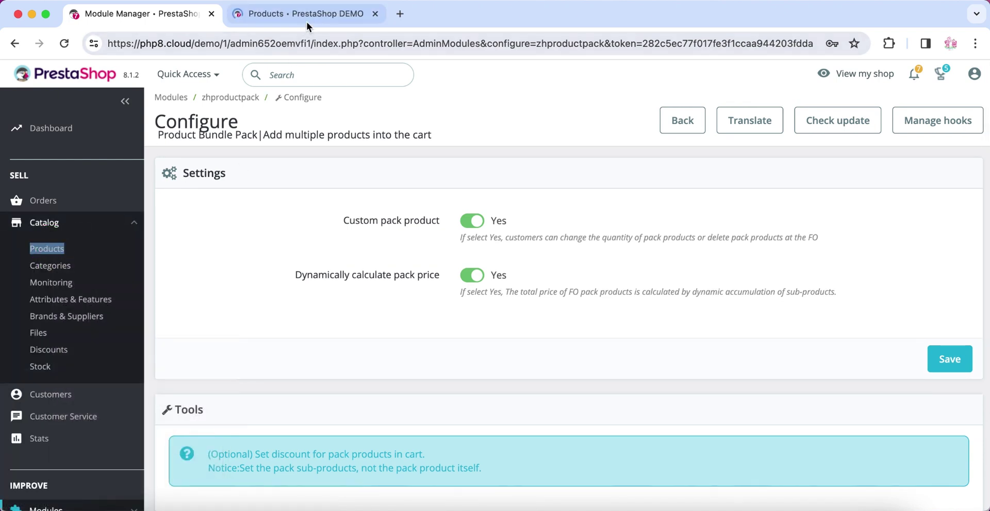
click(306, 19)
key(super+f)
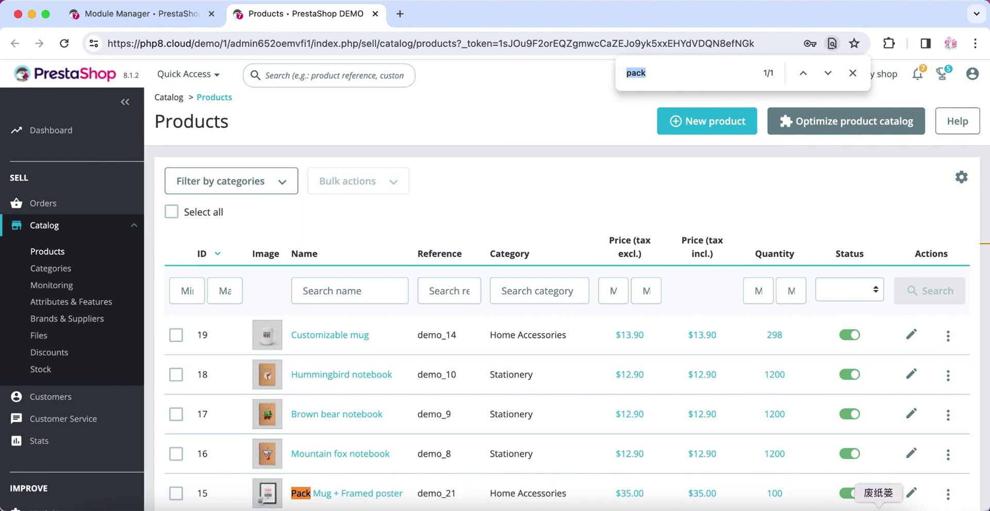
click(652, 462)
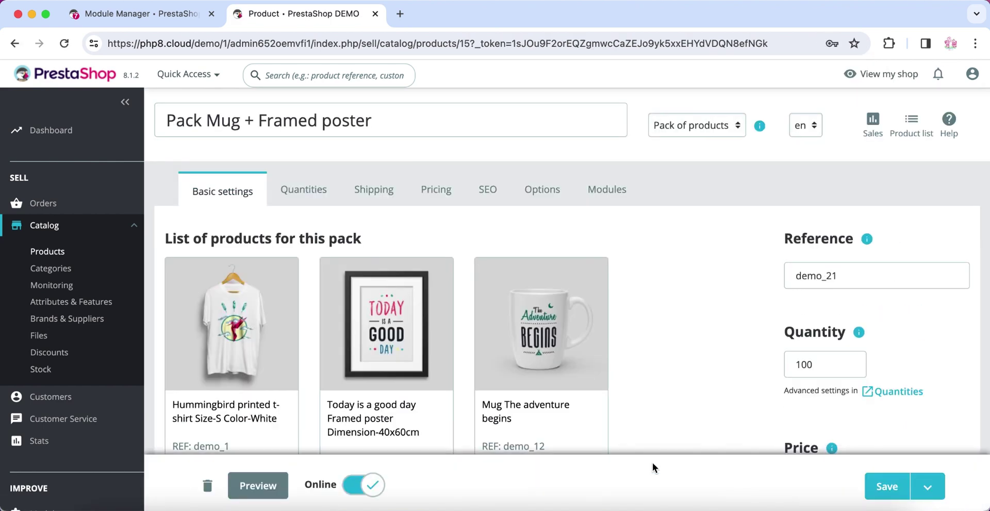
- Set 'This product opens advanced bundle' to Yes on the Modules tab, save, and preview it
scroll(537, 299, down, 2)
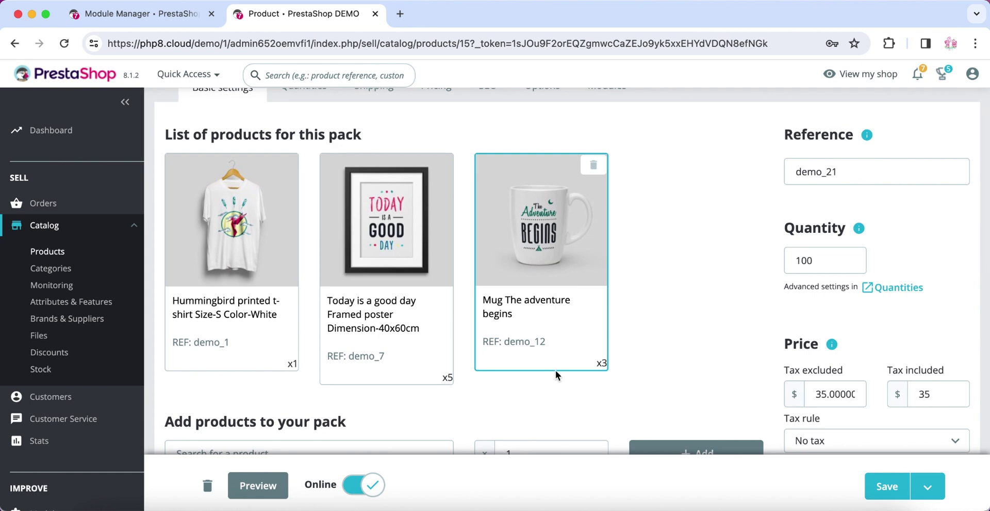
scroll(555, 370, down, 1)
scroll(515, 401, up, 3)
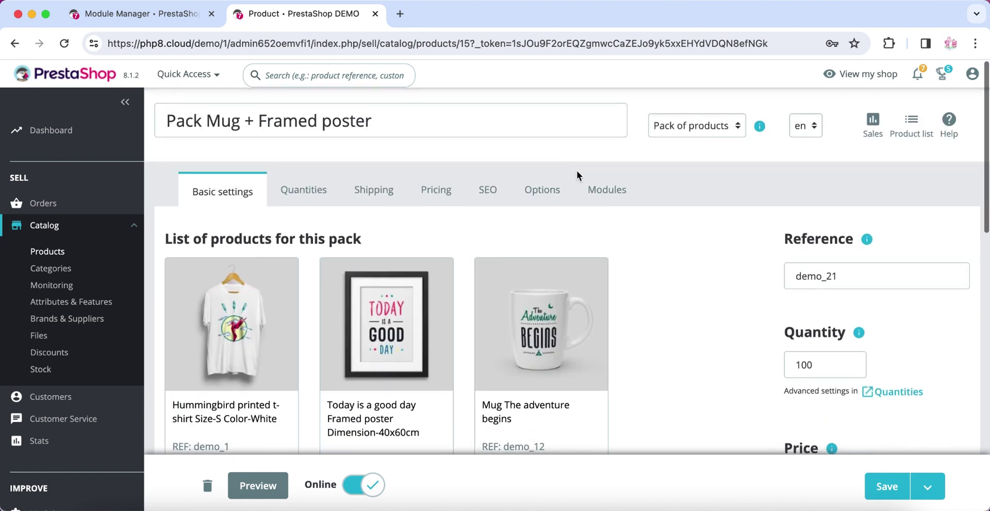
click(582, 174)
scroll(444, 334, down, 3)
click(316, 386)
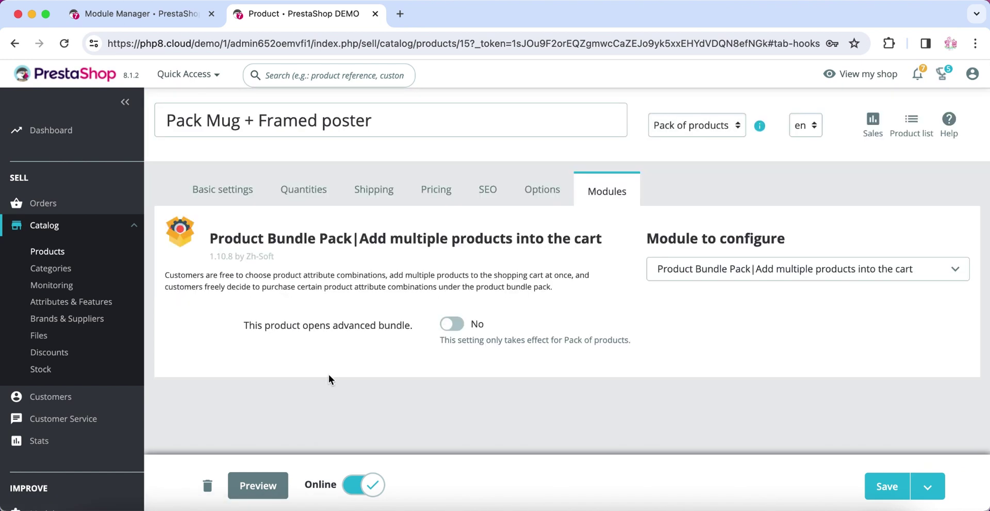
click(880, 485)
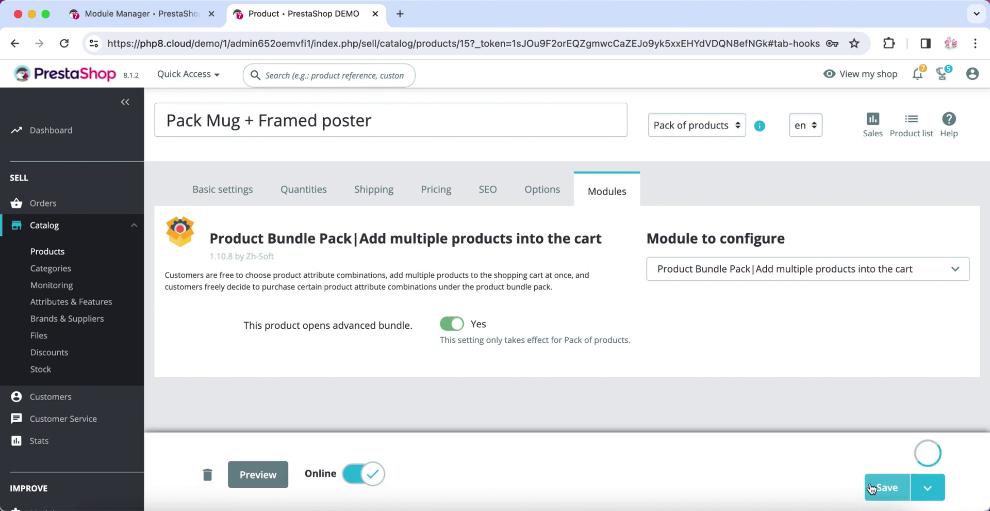
click(262, 488)
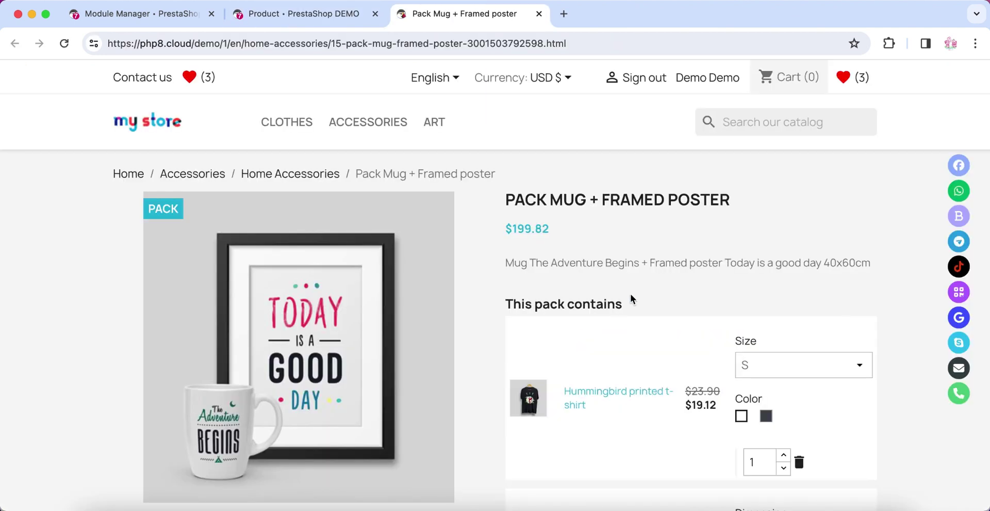
- Review the storefront pack page and set the poster's Dimension to 60x90cm
scroll(630, 293, down, 2)
click(660, 233)
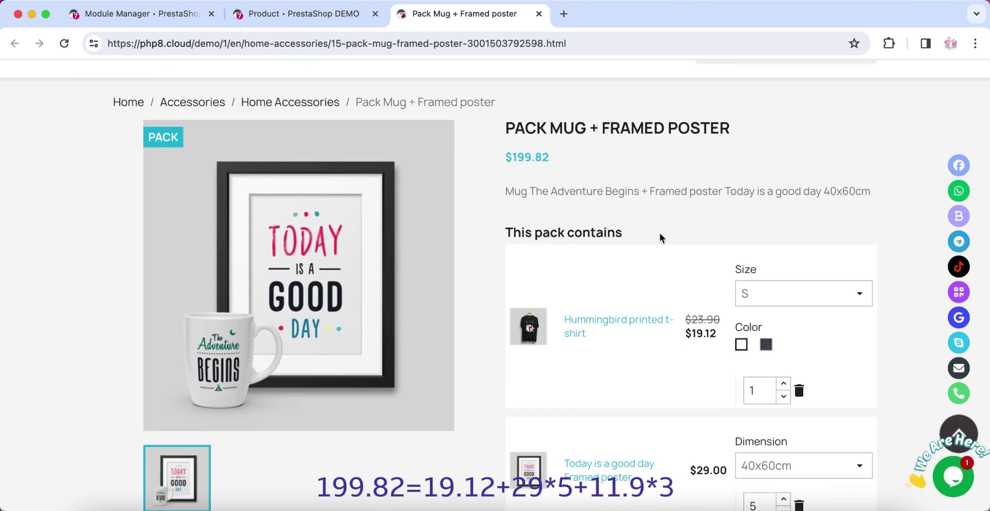
scroll(660, 233, down, 5)
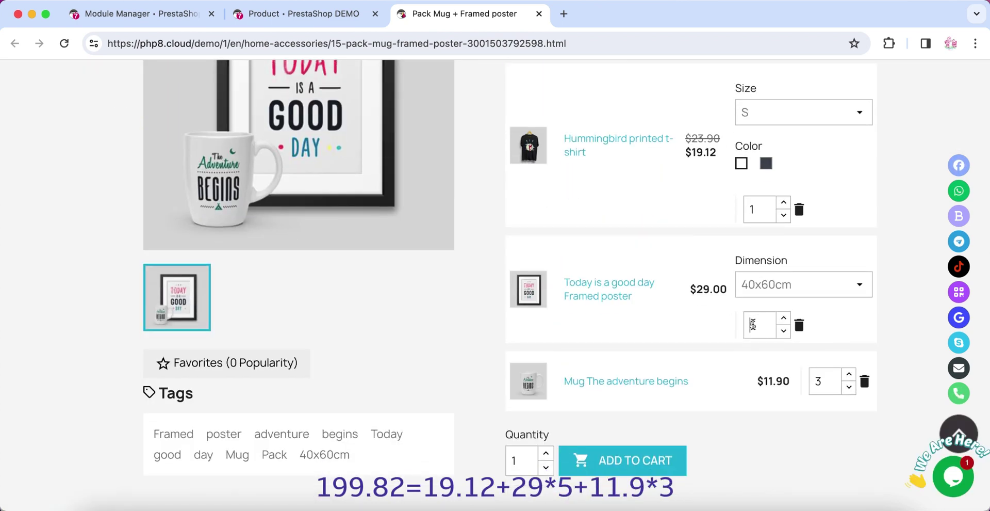
scroll(831, 388, up, 3)
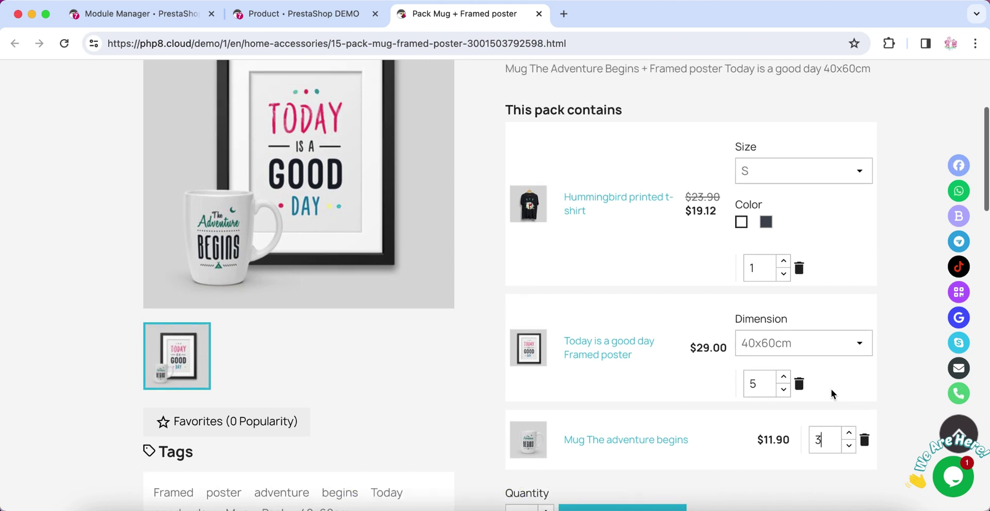
click(783, 403)
click(784, 409)
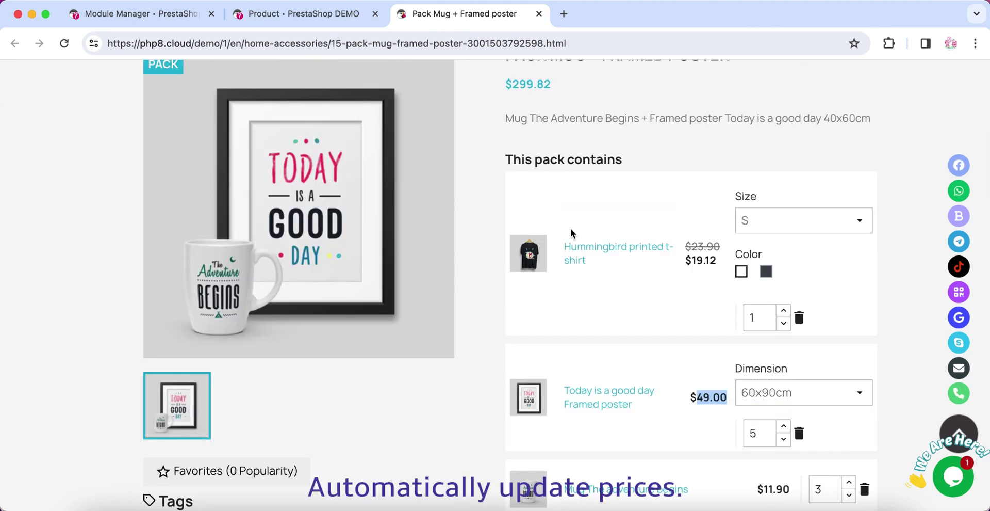
- Switch the poster to 80x120cm at $79.00 and add the $449.82 pack to the cart
click(759, 394)
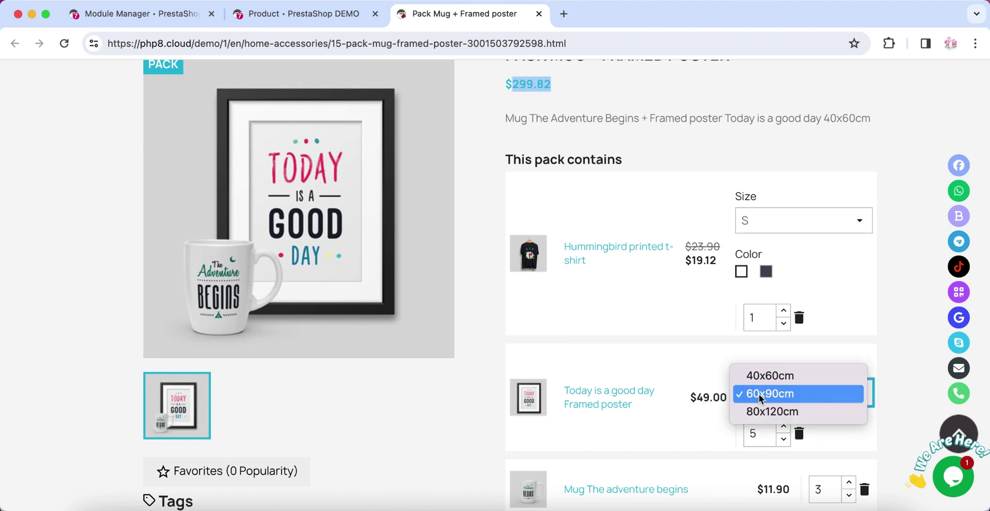
click(720, 411)
key(Down)
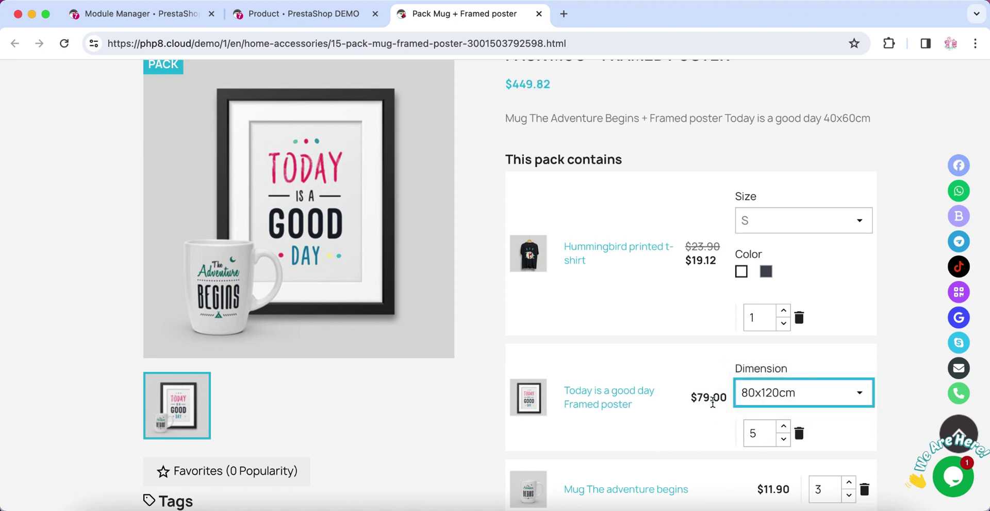
double_click(709, 400)
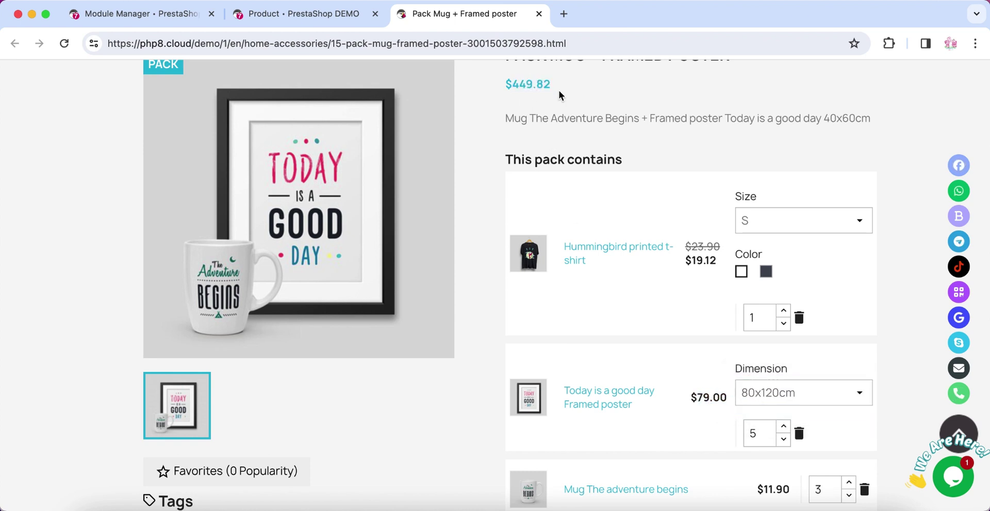
scroll(593, 190, down, 3)
click(615, 426)
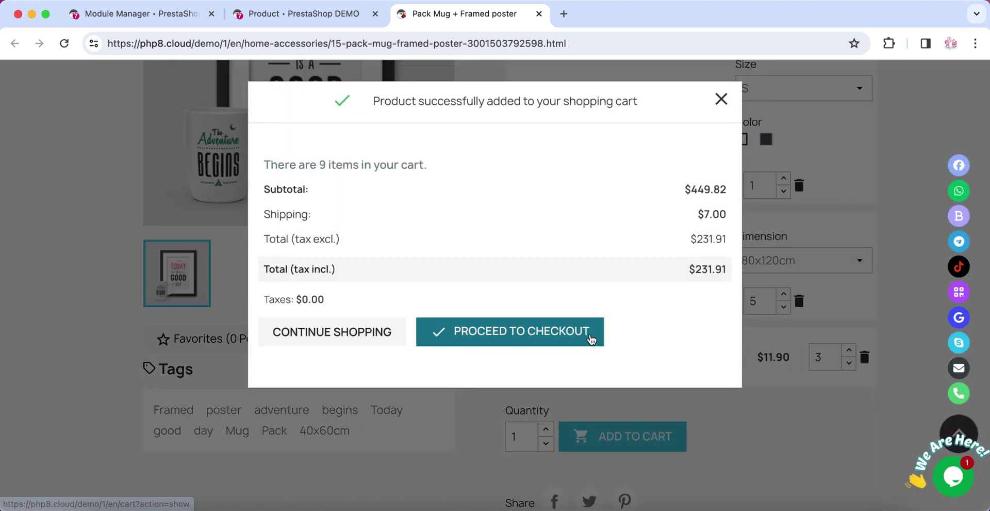
- In the cart, check the $449.82 subtotal, $224.91 Discounts Demo 1 discount and $231.91 total
click(593, 338)
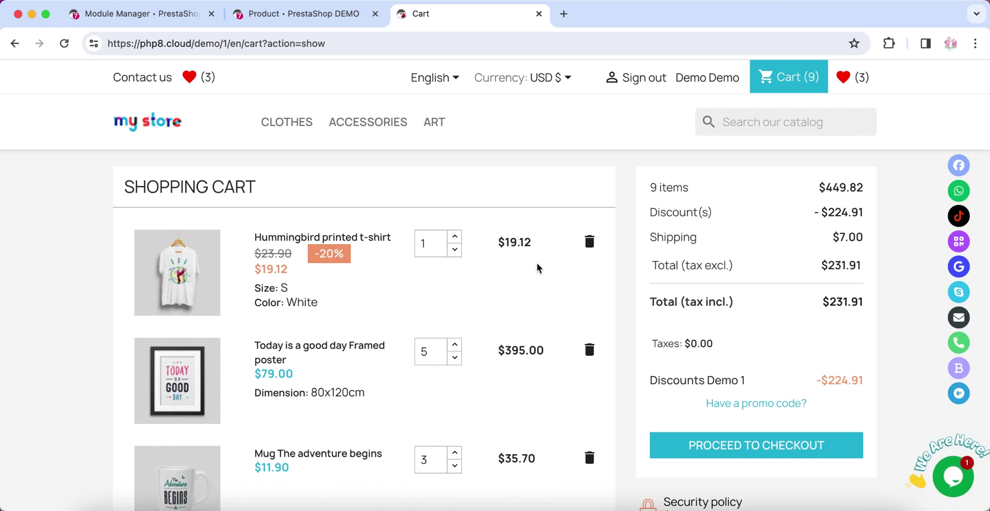
double_click(834, 188)
scroll(834, 191, down, 2)
double_click(832, 246)
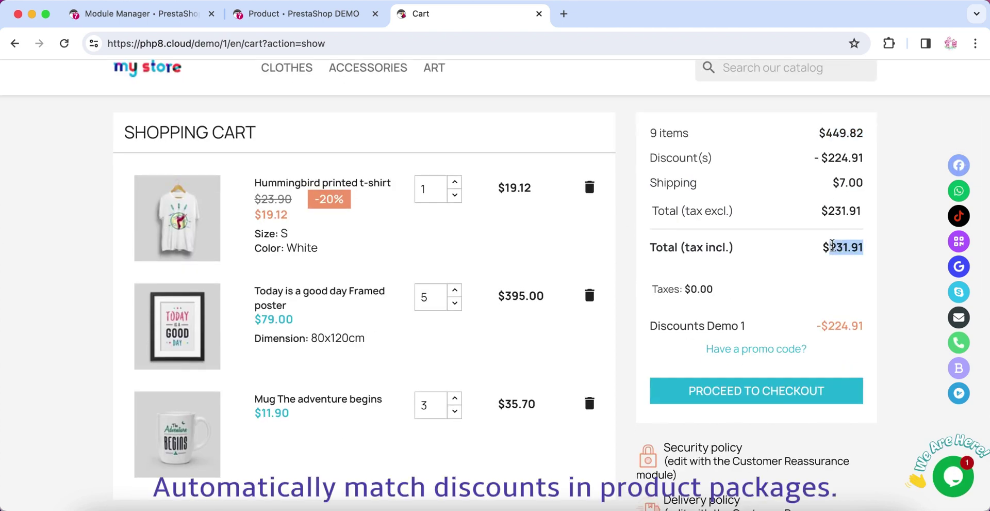
double_click(831, 326)
click(500, 294)
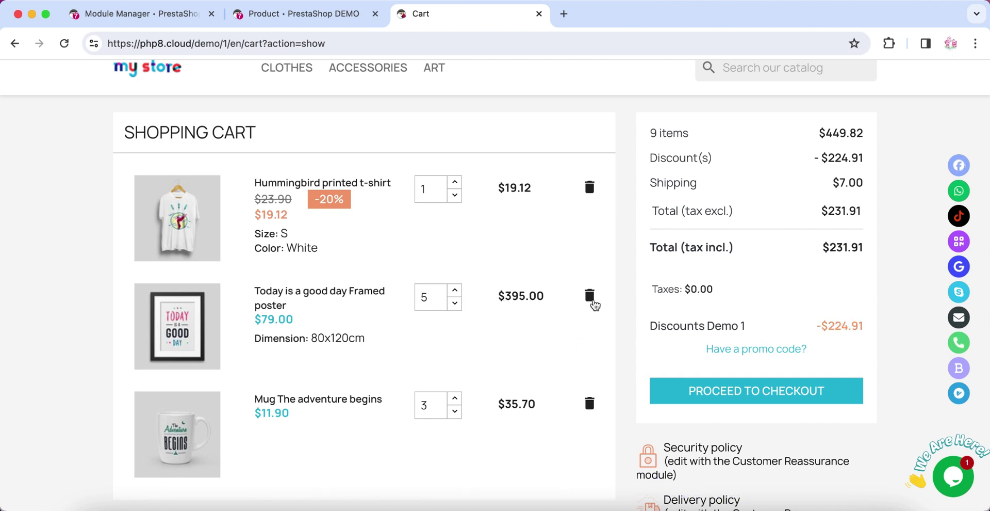
triple_click(702, 327)
key(super+c)
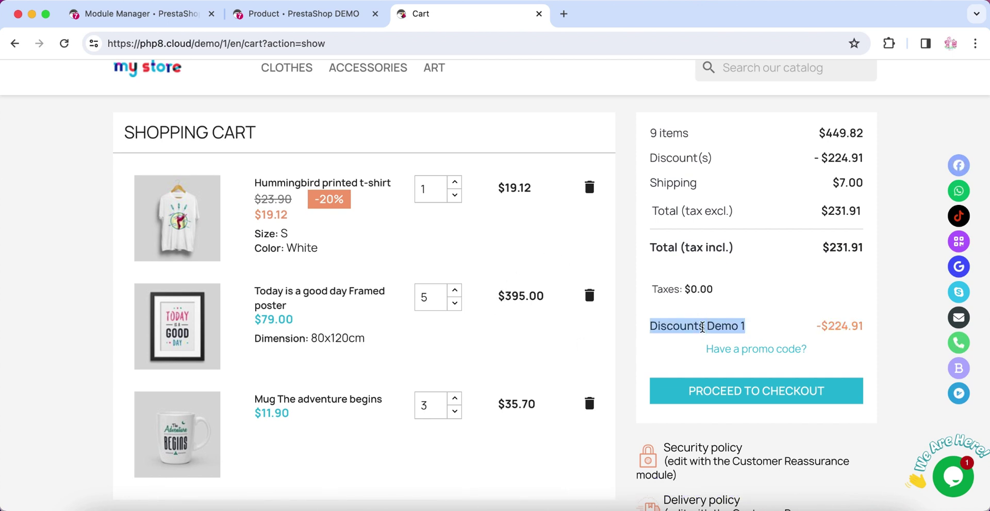
click(177, 15)
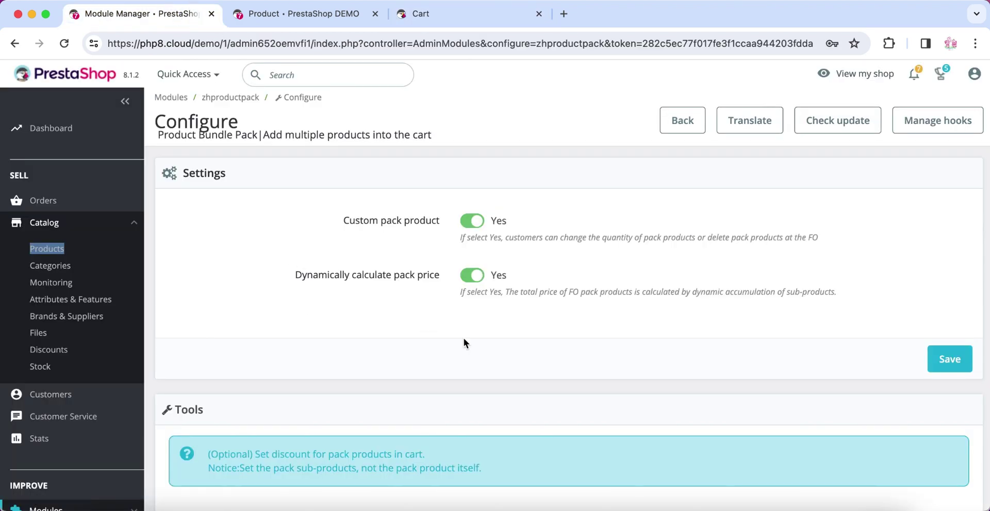
- Open the Discounts Demo 1 cart rule for editing and review its name and description
click(387, 467)
key(super+f)
key(super+v)
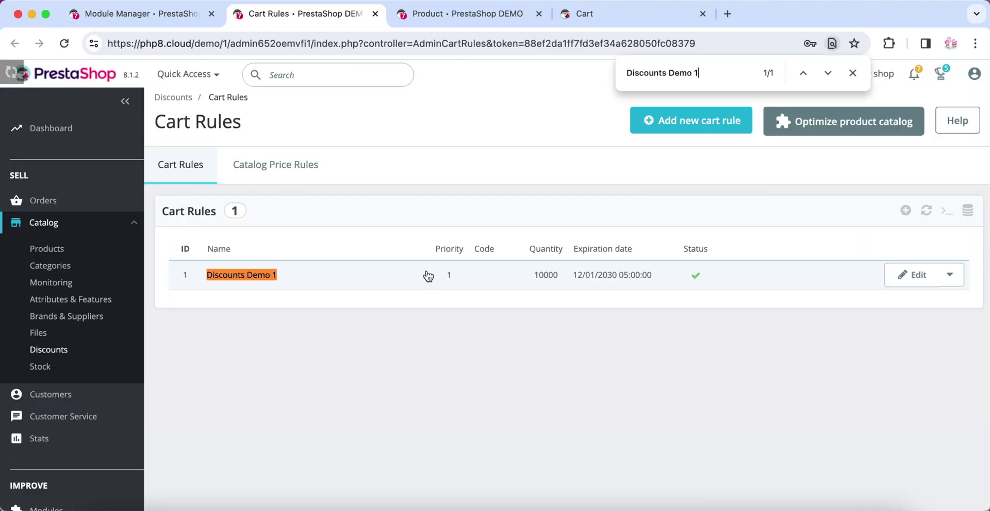
click(910, 275)
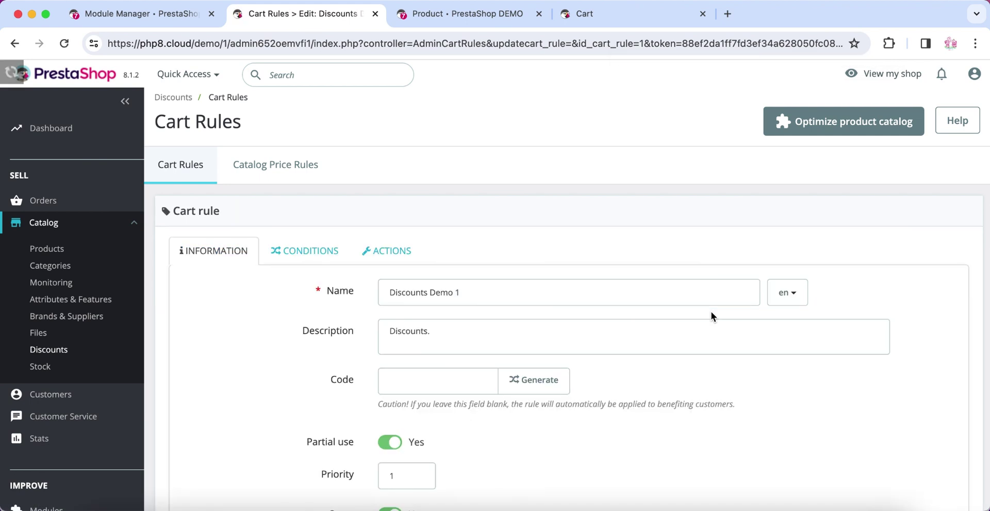
click(534, 294)
click(530, 343)
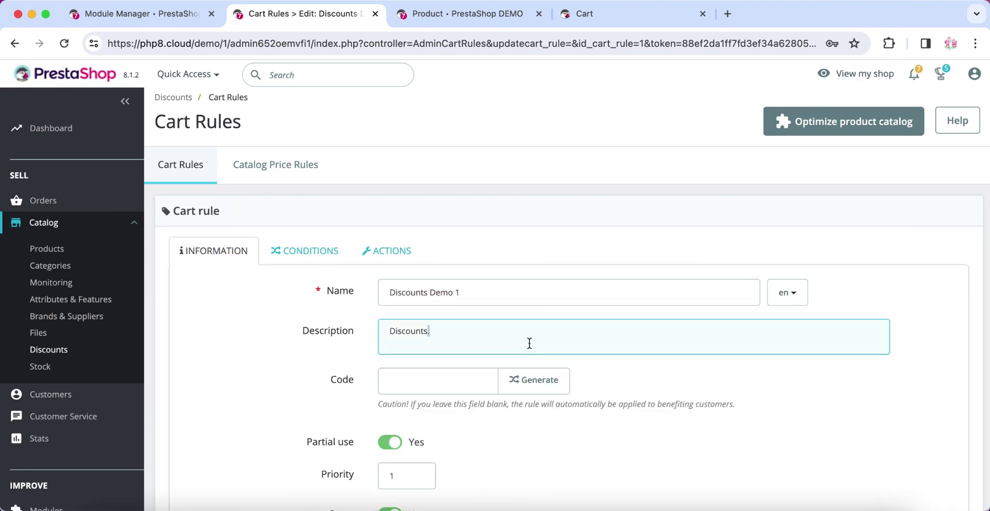
scroll(530, 343, down, 5)
mouse_move(326, 221)
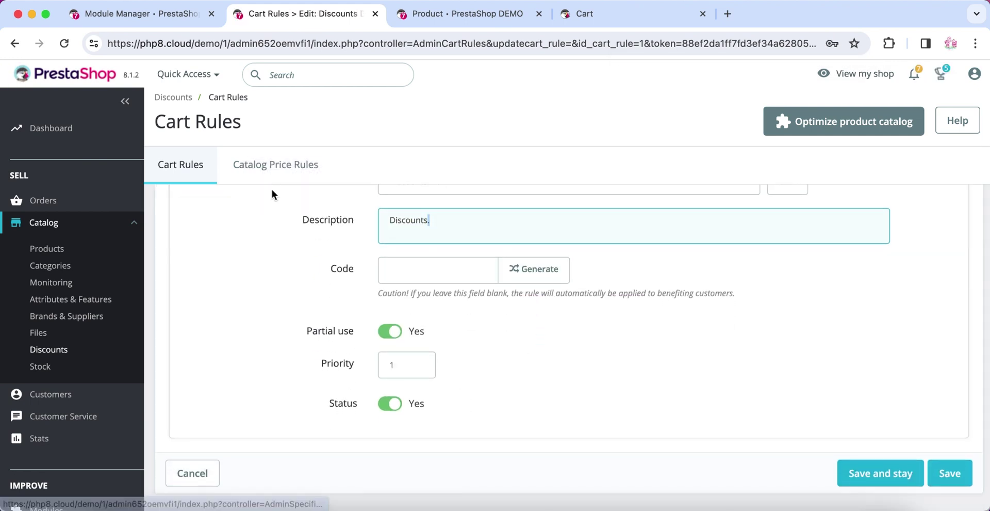
scroll(276, 192, up, 5)
- Check the rule's validity dates, minimum amount, total available and per-customer limit of 10
click(300, 251)
scroll(485, 332, down, 1)
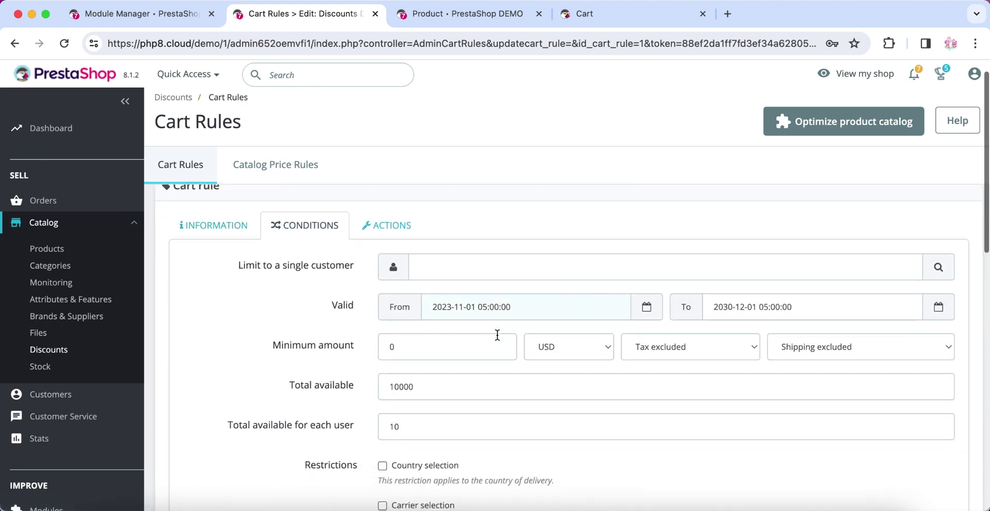
click(509, 309)
click(712, 308)
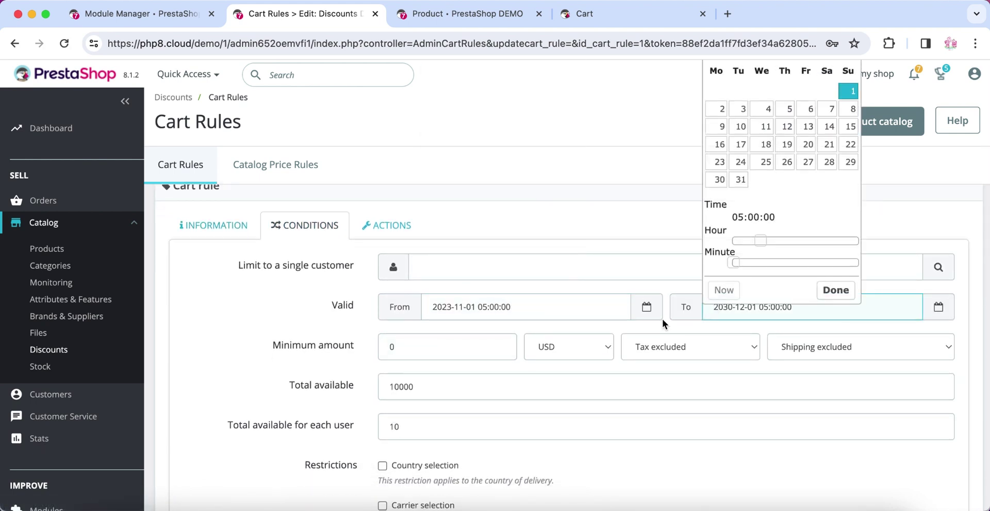
click(493, 352)
click(515, 379)
scroll(516, 379, down, 3)
click(510, 363)
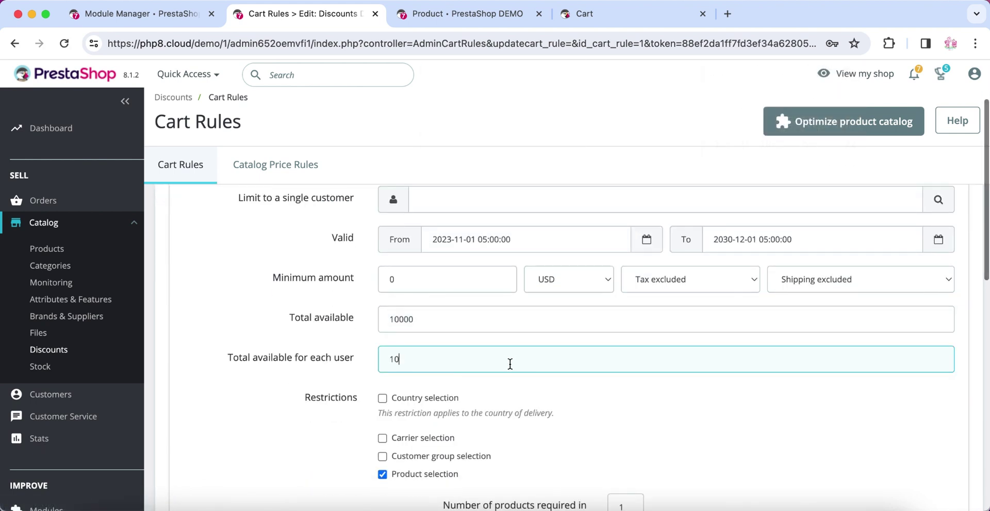
- Review the product rules: Hummingbird printed t-shirt, framed poster quantity 5, Mug The adventure begins quantity 3
scroll(510, 364, down, 4)
scroll(512, 410, down, 5)
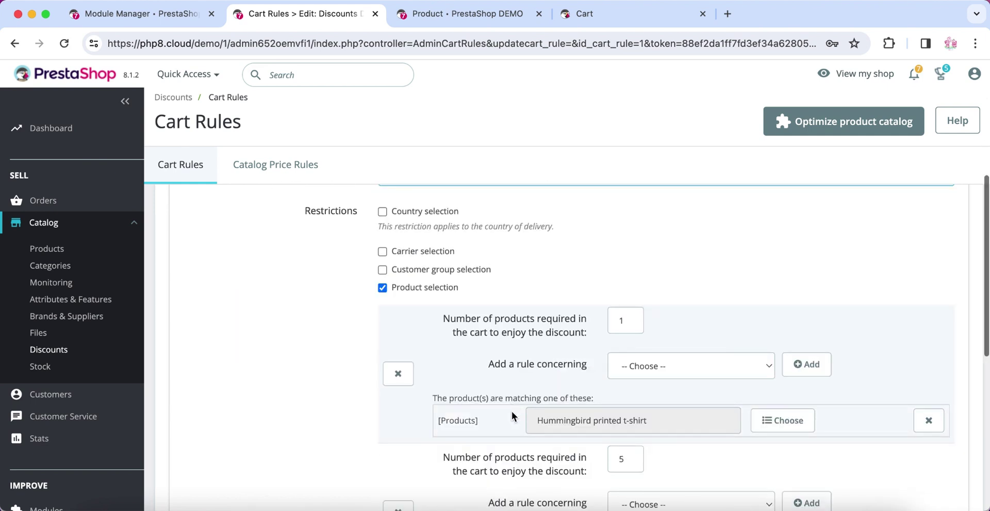
triple_click(609, 422)
scroll(609, 423, down, 4)
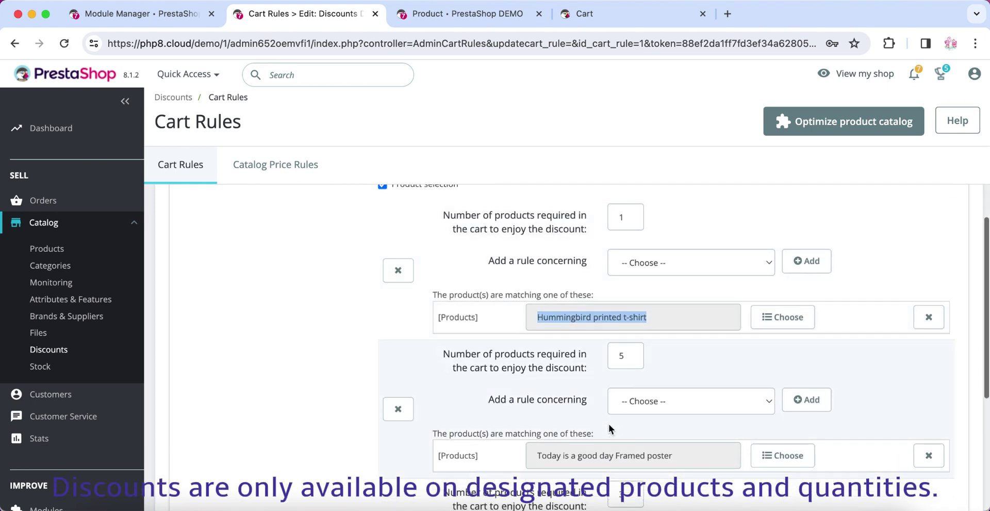
scroll(608, 423, down, 2)
triple_click(609, 401)
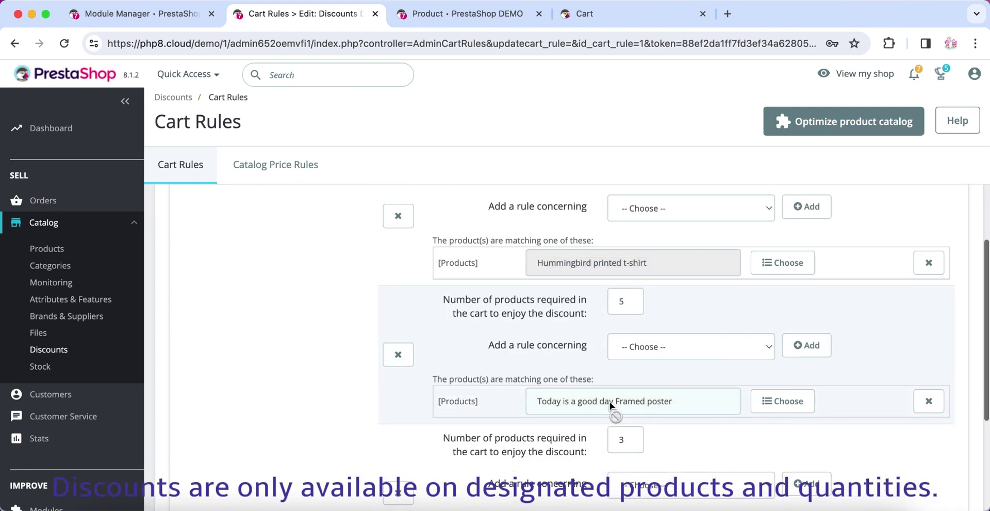
double_click(621, 297)
scroll(623, 297, down, 3)
double_click(628, 345)
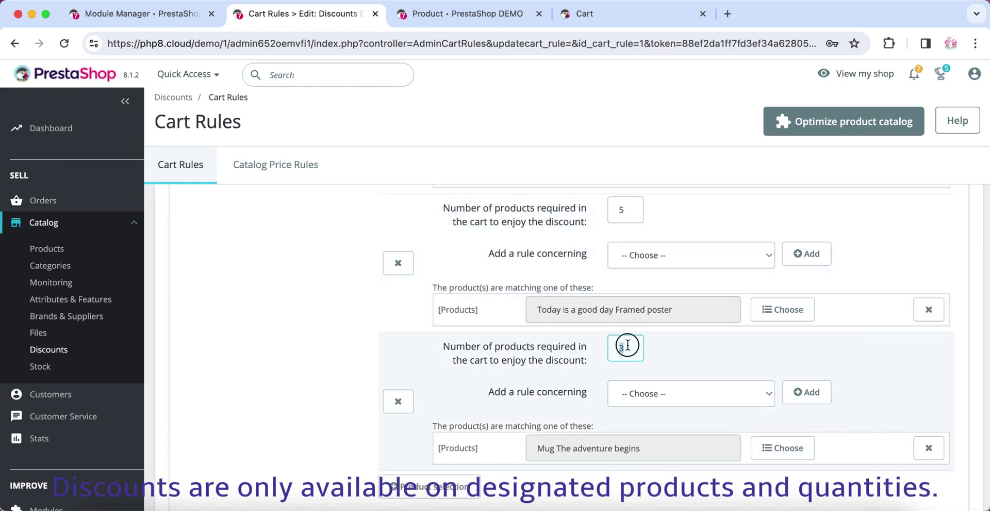
scroll(628, 343, down, 4)
triple_click(649, 345)
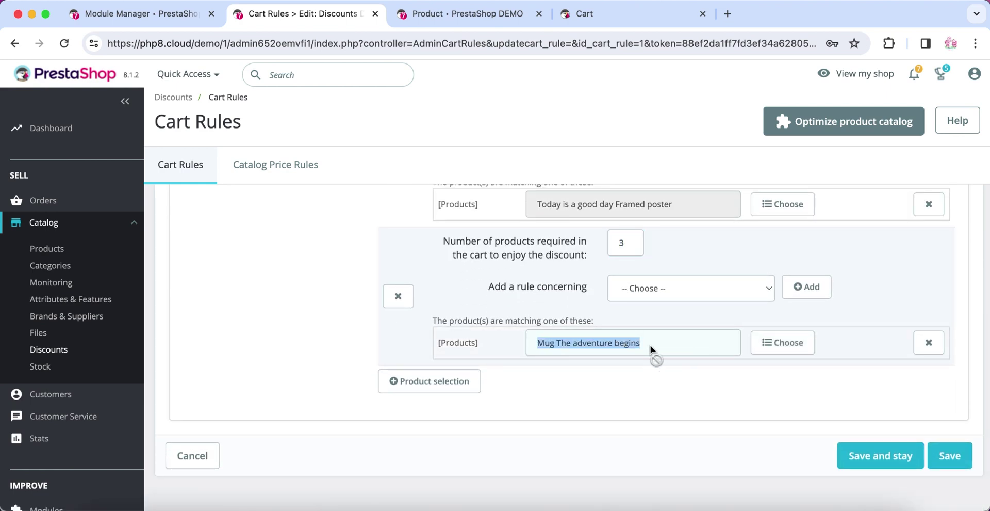
- Confirm which product the mug rule includes, plus mug quantity 3 and t-shirt quantity 1
click(781, 351)
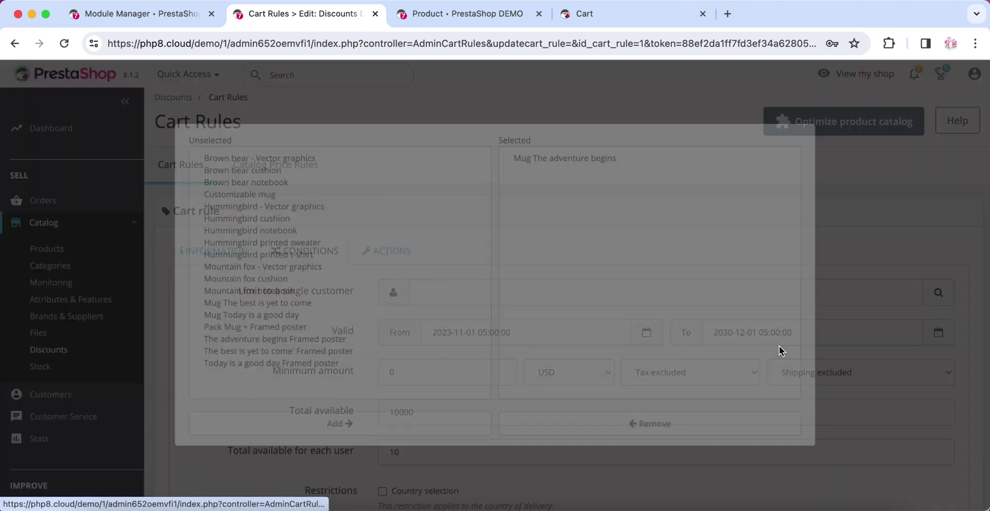
click(579, 167)
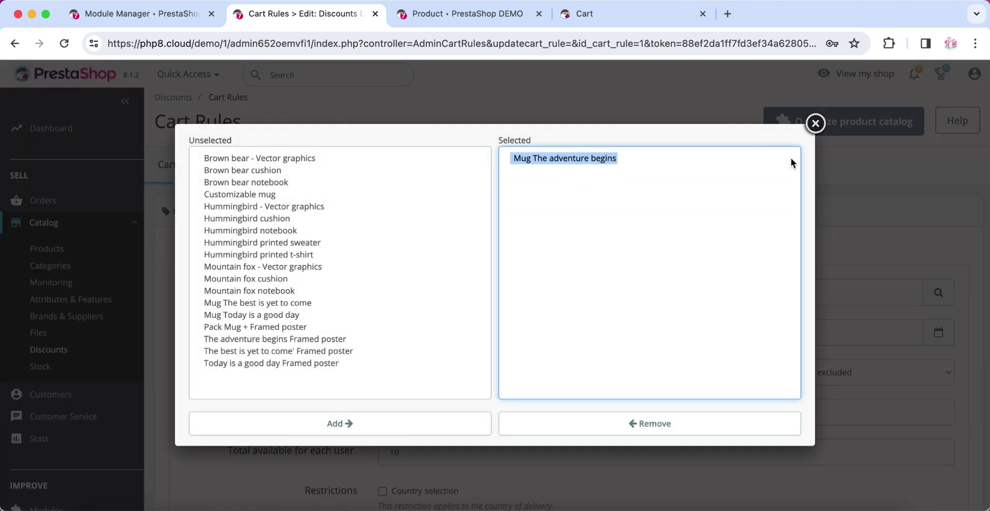
click(808, 133)
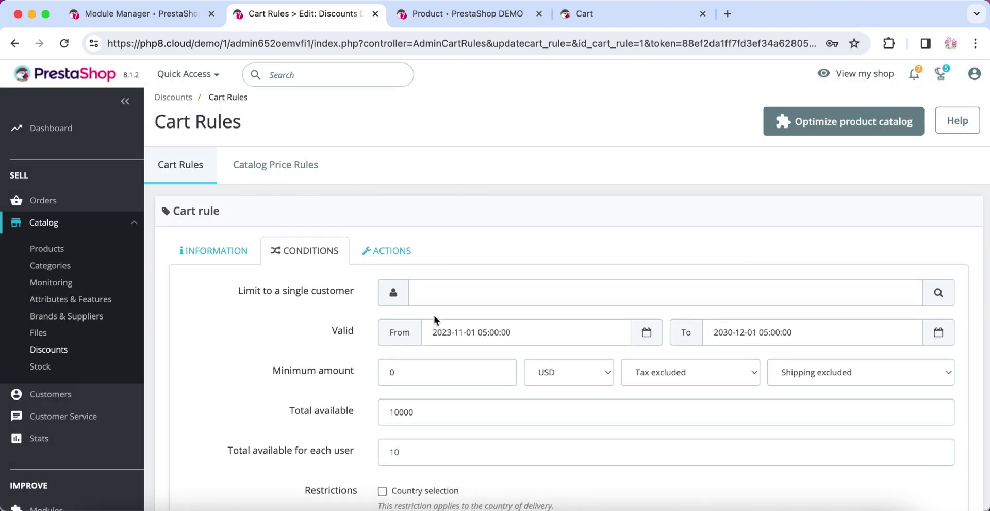
scroll(434, 315, down, 10)
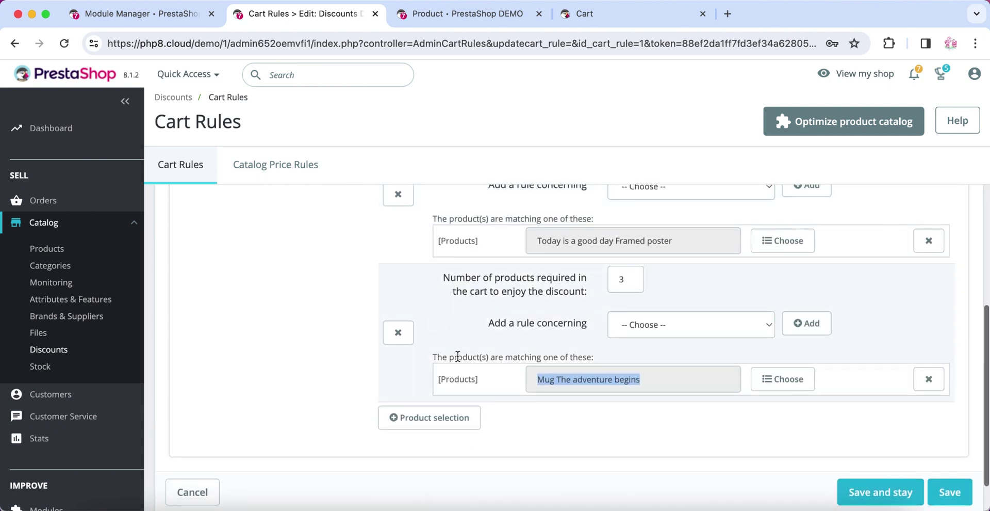
scroll(733, 391, up, 2)
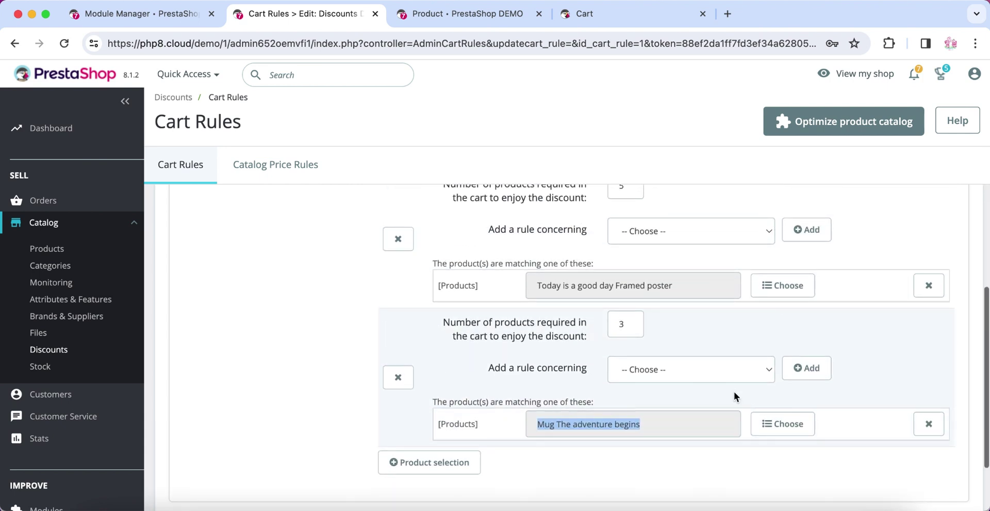
click(638, 328)
scroll(638, 328, up, 5)
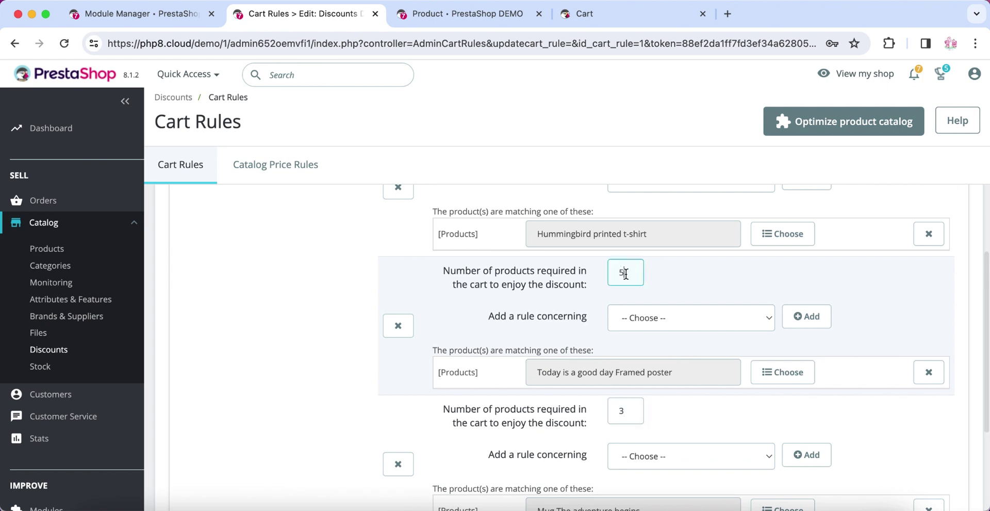
click(624, 241)
scroll(624, 243, up, 6)
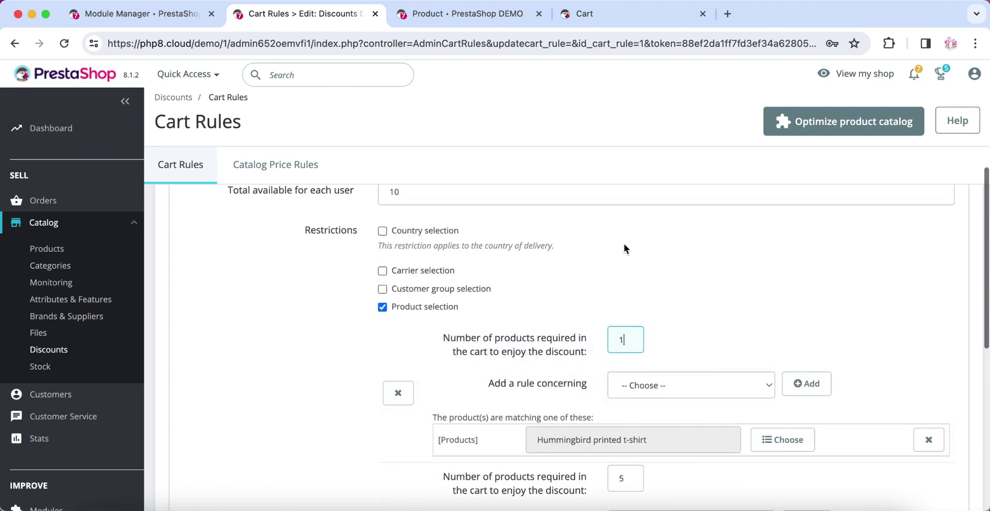
scroll(624, 243, up, 2)
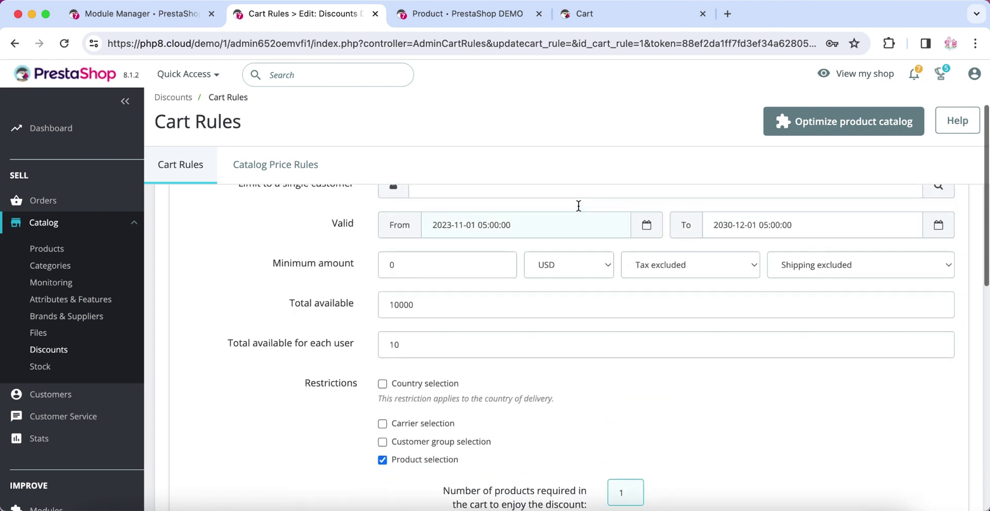
scroll(360, 208, up, 2)
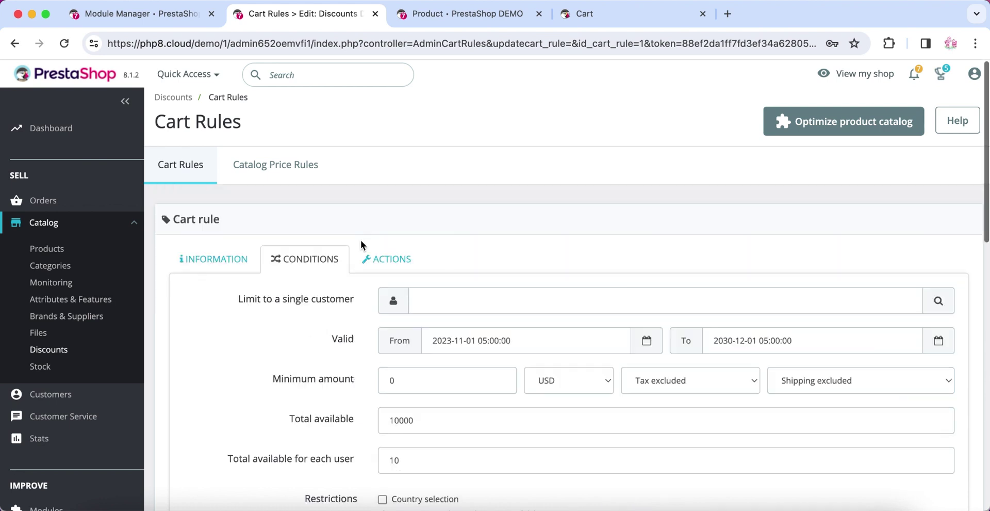
- Verify the Actions tab gives 50 percent off selected products, then view the storefront cart
click(384, 250)
scroll(481, 333, down, 1)
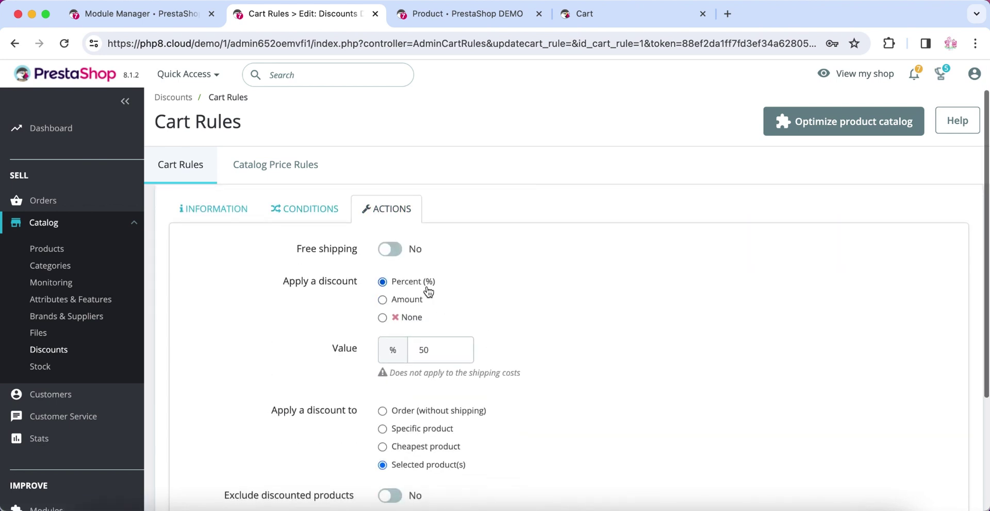
scroll(427, 286, down, 2)
double_click(431, 266)
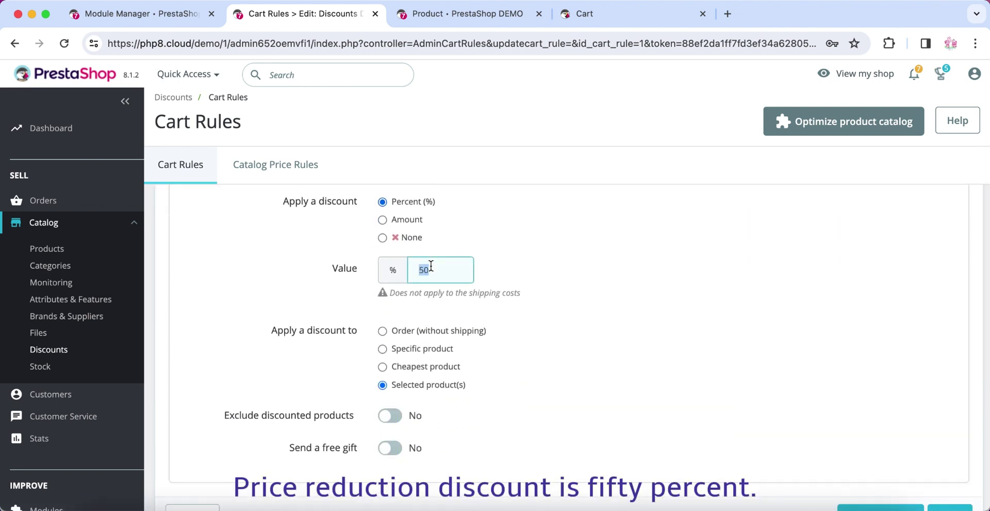
scroll(430, 288, down, 2)
double_click(431, 303)
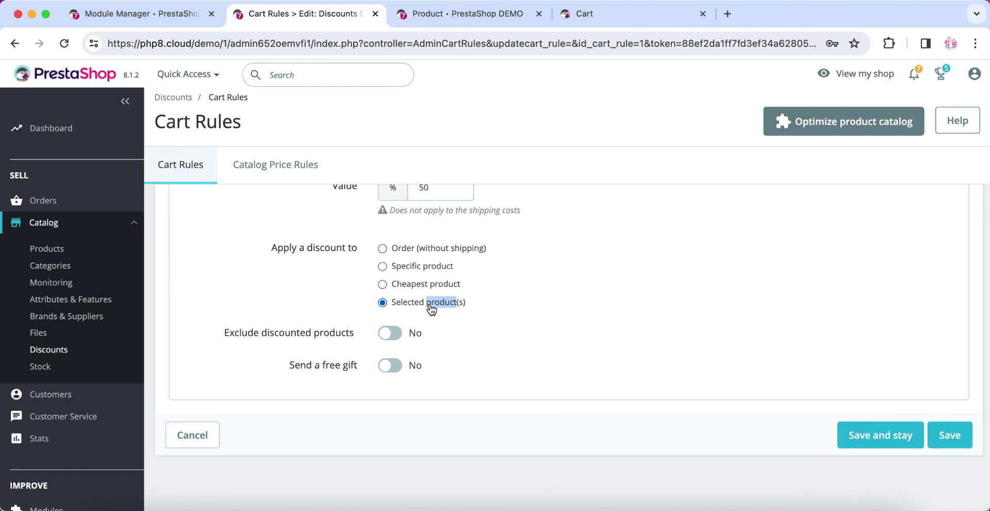
key(ctrl+Tab)
click(427, 194)
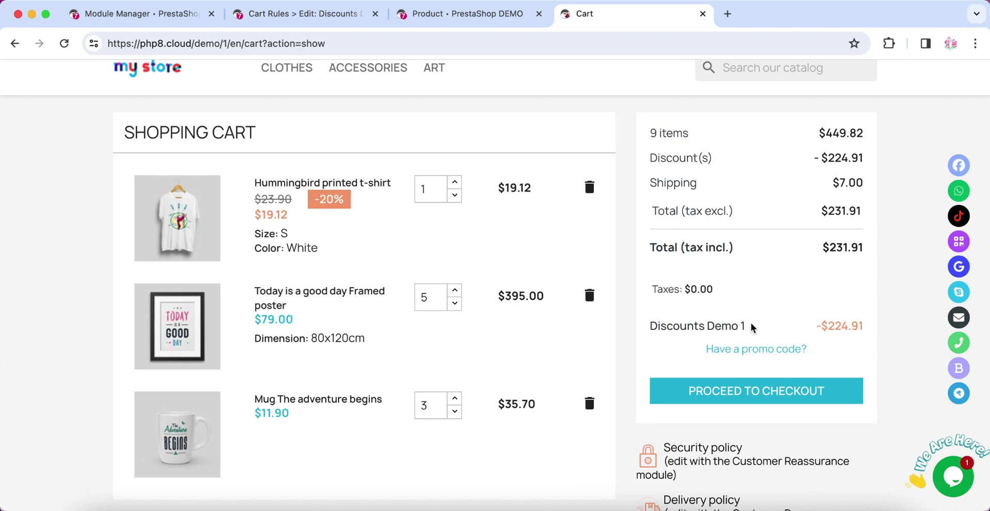
- Delete the framed poster, mug and t-shirt from the cart, then go Back to the pack page
click(590, 298)
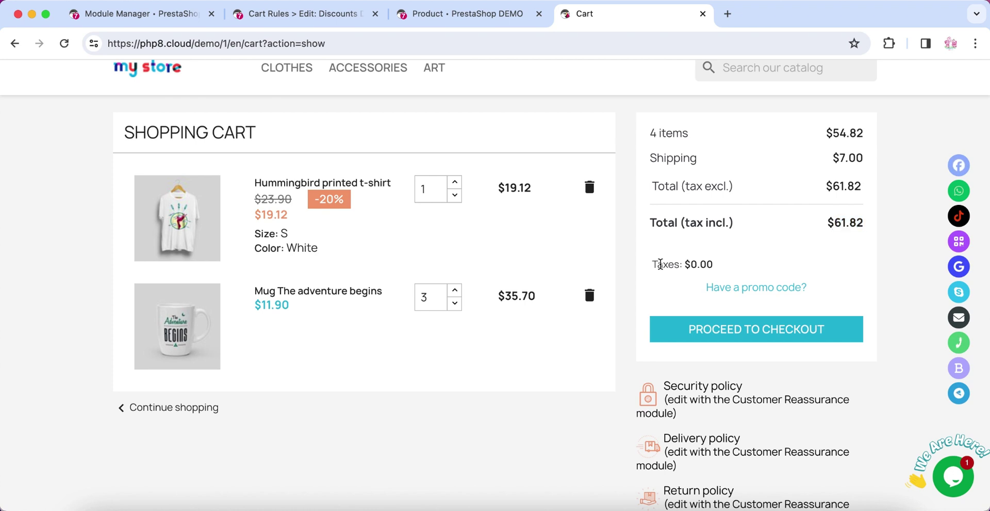
click(588, 296)
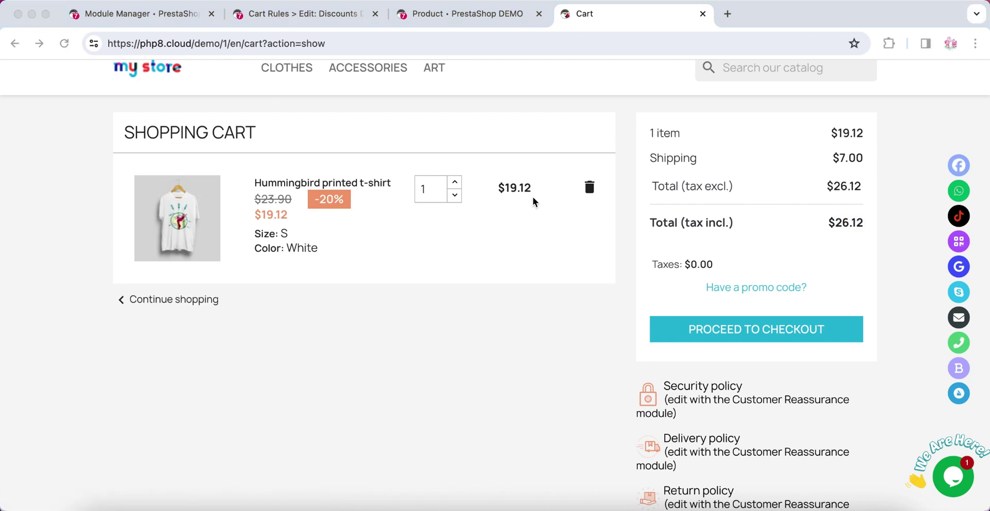
click(589, 187)
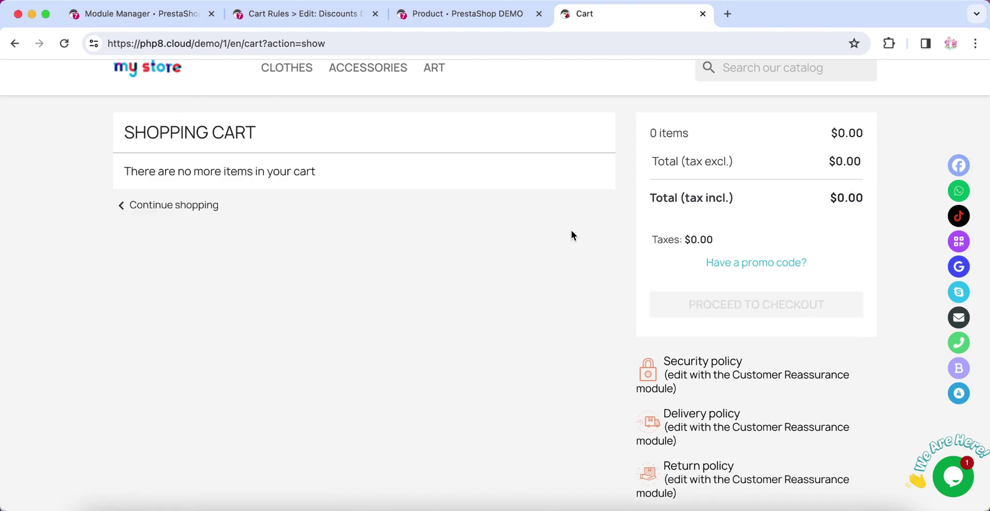
right_click(571, 230)
click(580, 239)
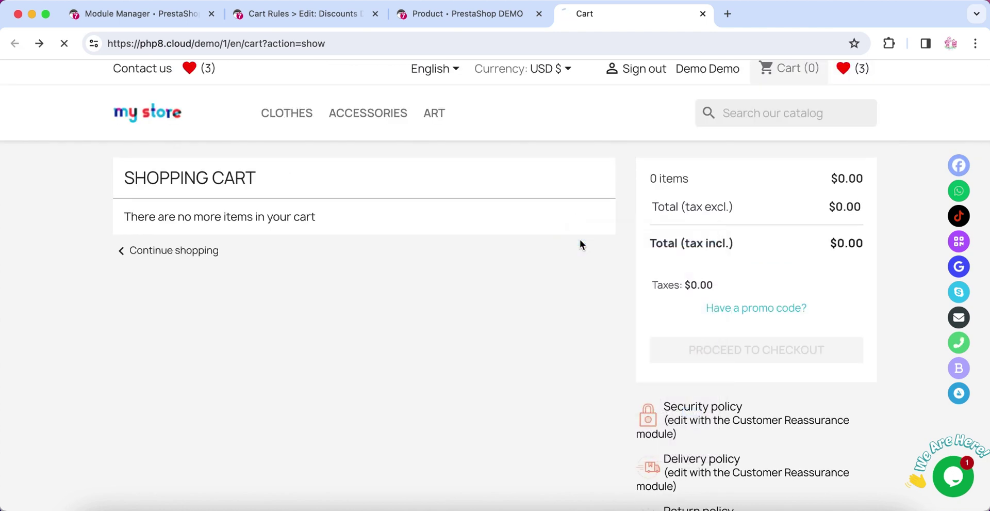
- Remove the framed poster and mug from the pack, dropping its price to 19.12
scroll(580, 240, up, 5)
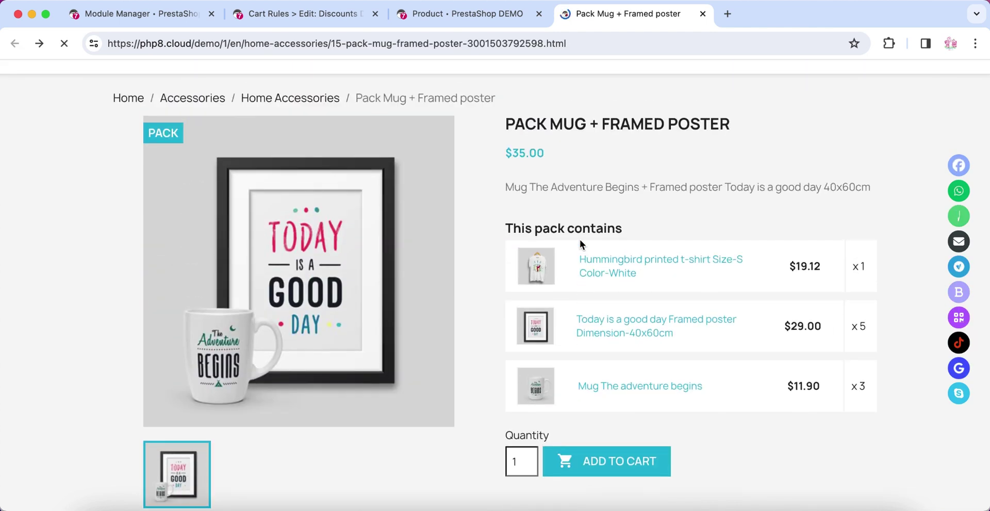
scroll(748, 339, down, 5)
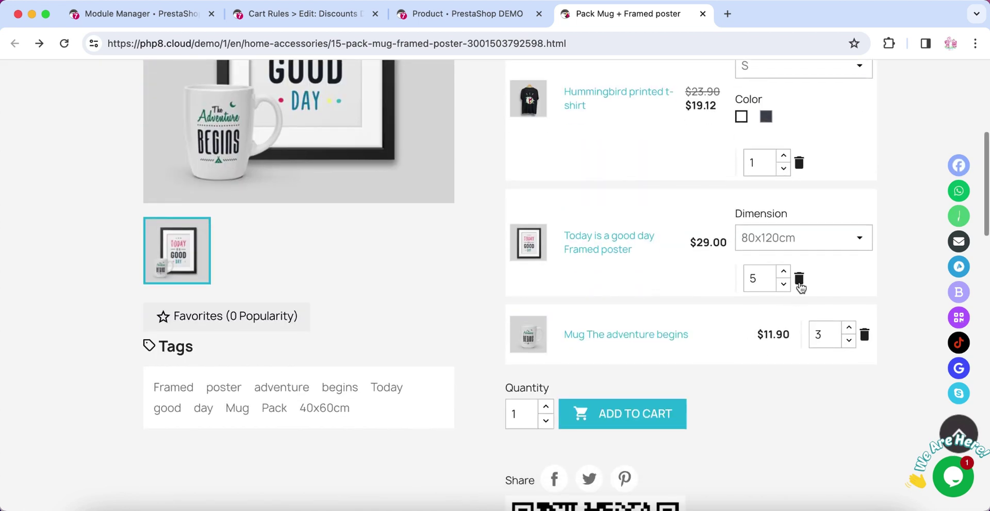
click(799, 279)
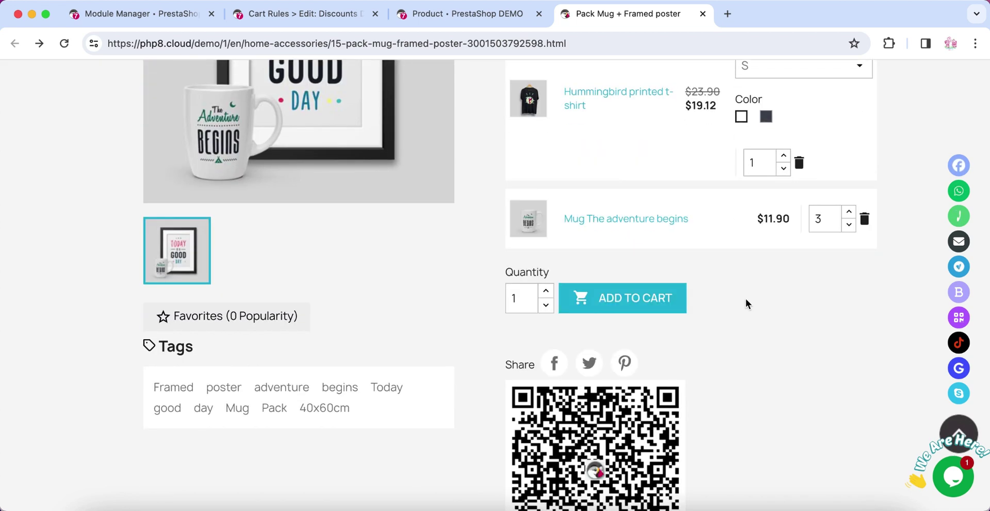
scroll(746, 298, up, 4)
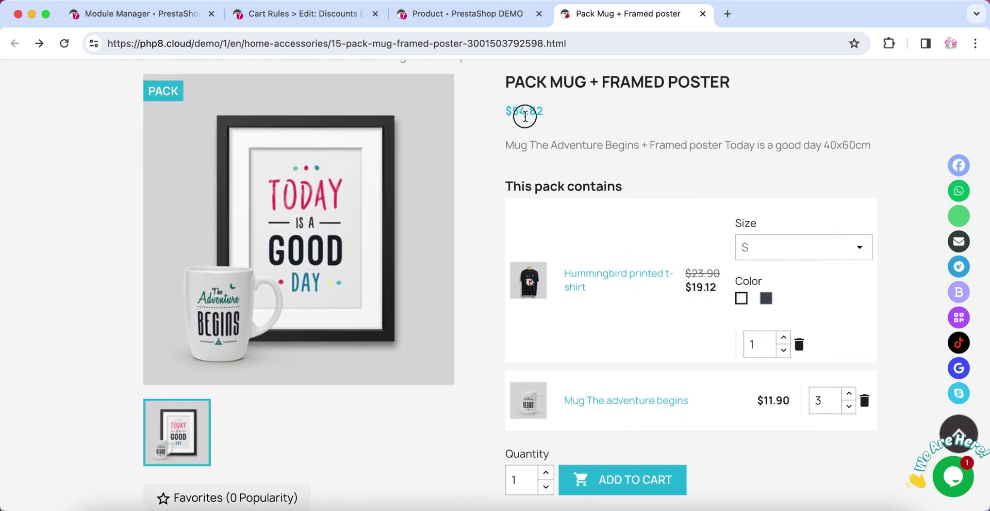
click(862, 407)
double_click(514, 118)
- Add the 19.12 pack to the cart, confirm its price, then empty the cart and go Back
click(637, 411)
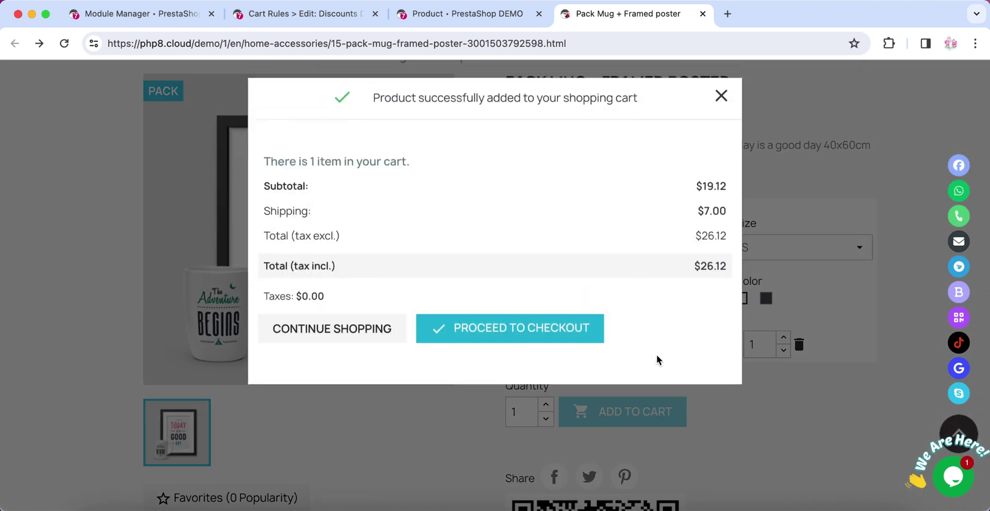
click(598, 338)
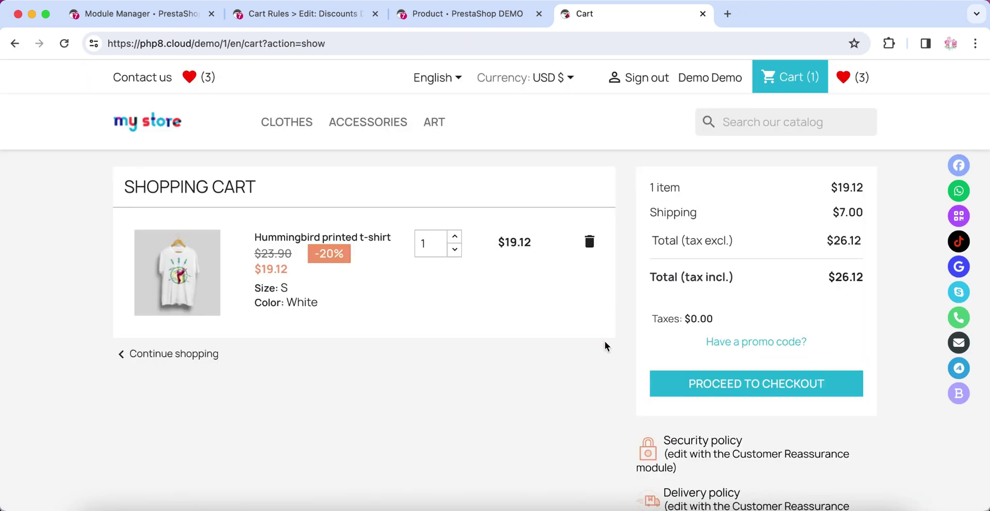
double_click(515, 242)
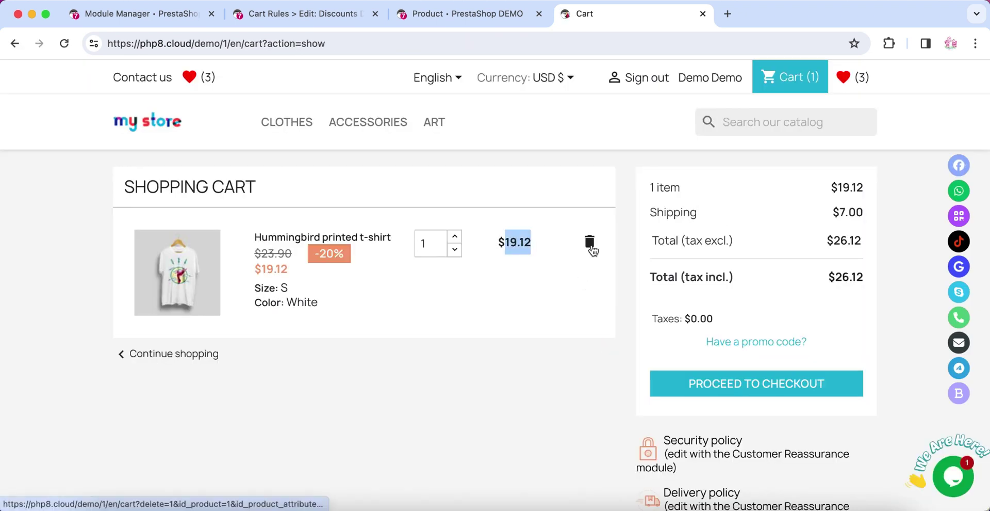
click(591, 245)
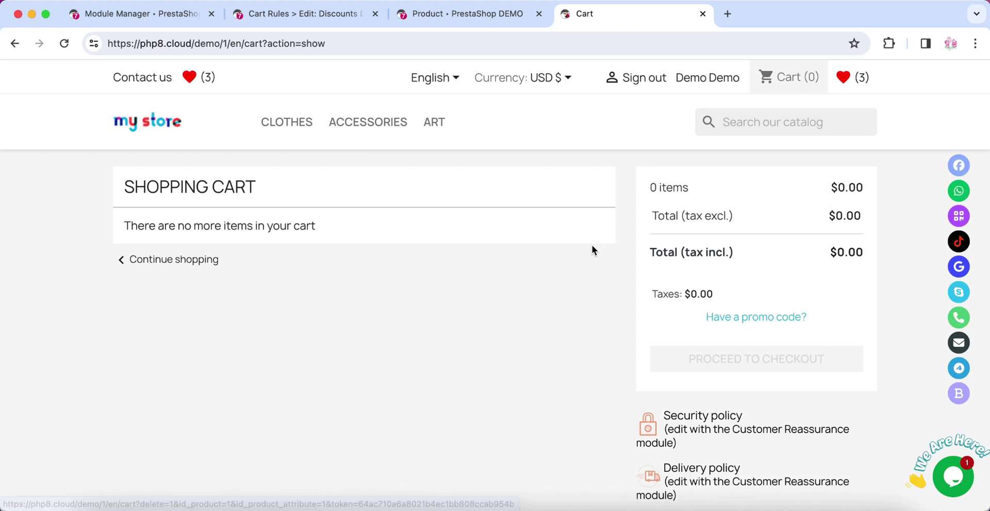
right_click(592, 245)
click(600, 254)
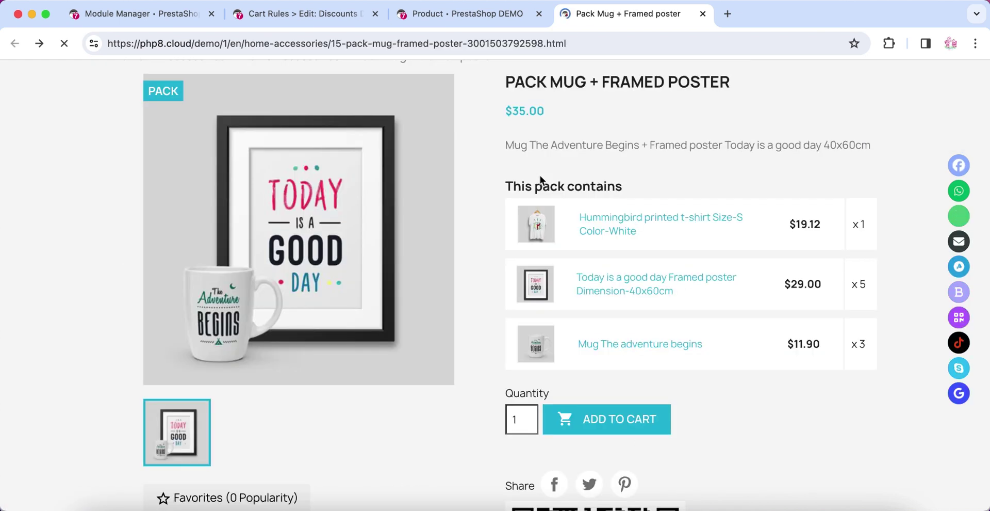
key(super+1)
- Set Custom pack product to No and save the pack module settings
click(480, 223)
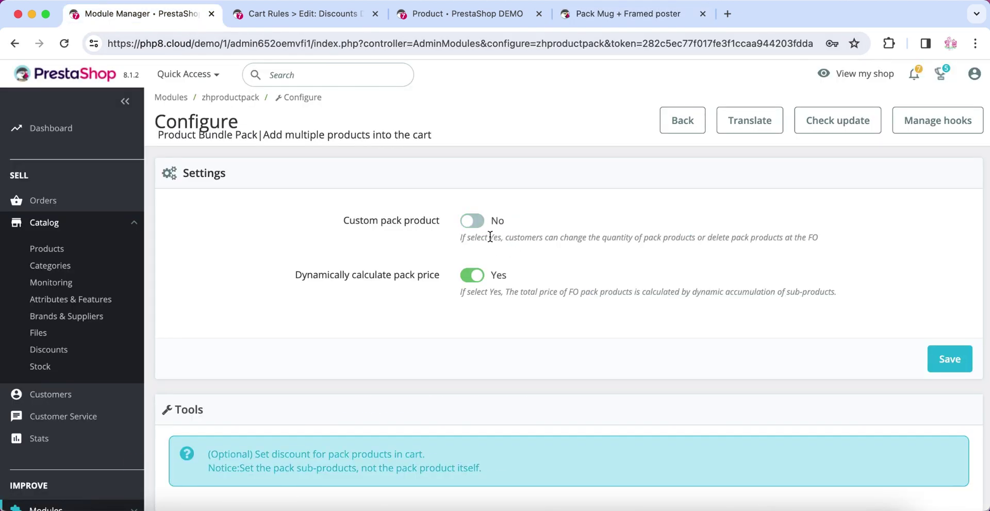
triple_click(490, 237)
click(950, 359)
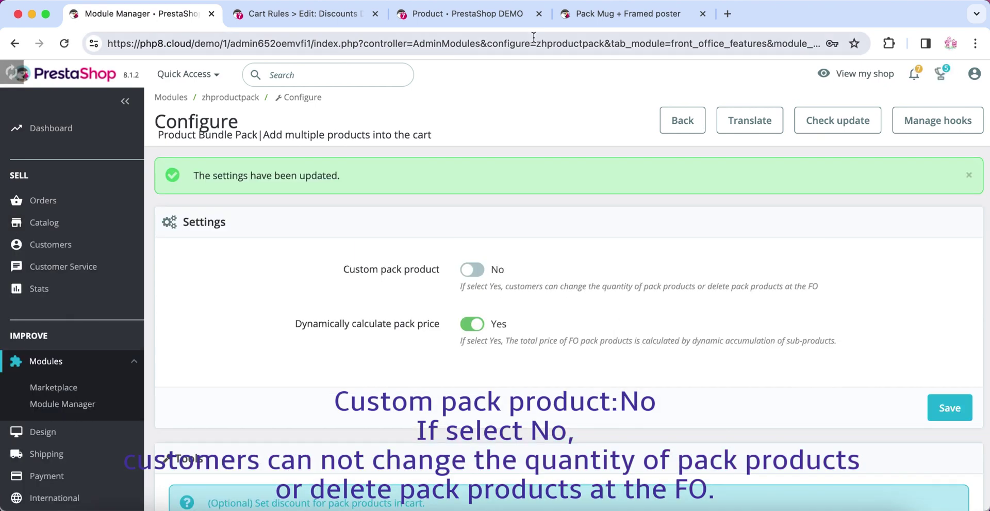
- Reload the storefront pack page so it shows the $199.82 price
click(574, 15)
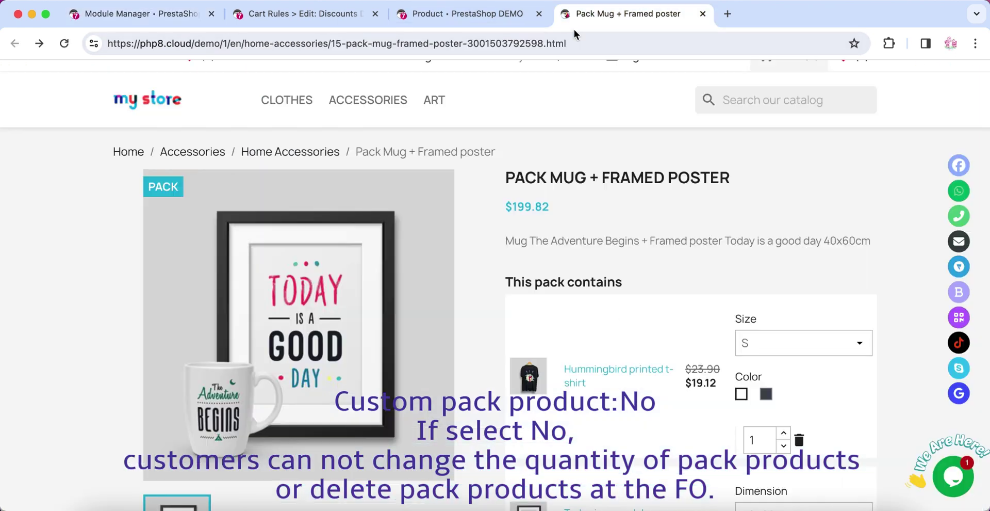
right_click(614, 212)
click(633, 251)
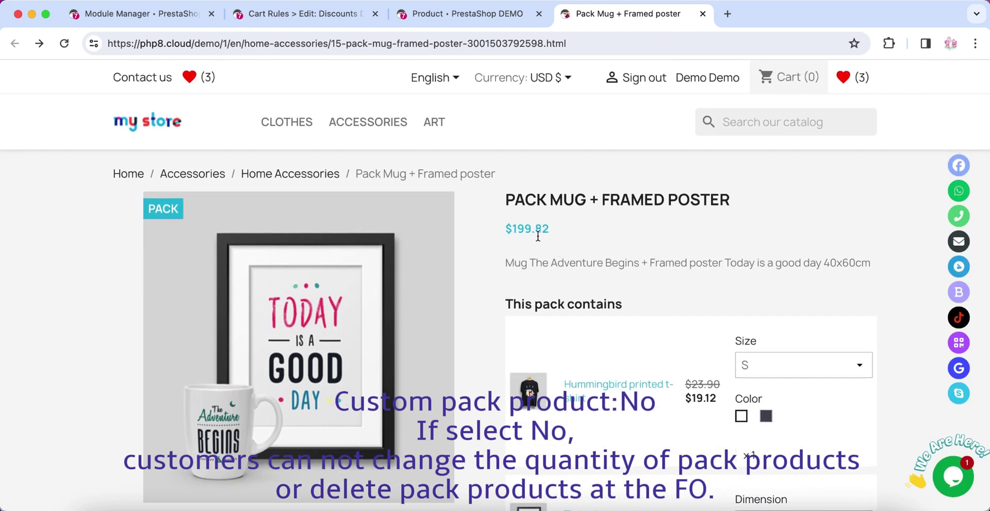
- Check the $199.82 pack price and 11.90 mug price, then add the pack to the cart
double_click(538, 236)
scroll(669, 306, down, 3)
scroll(736, 337, down, 2)
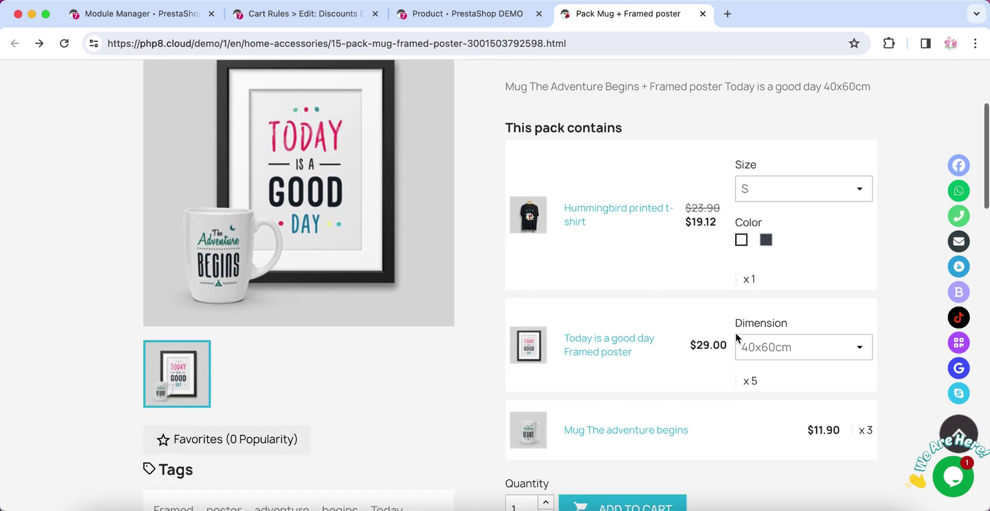
scroll(750, 380, down, 1)
double_click(835, 398)
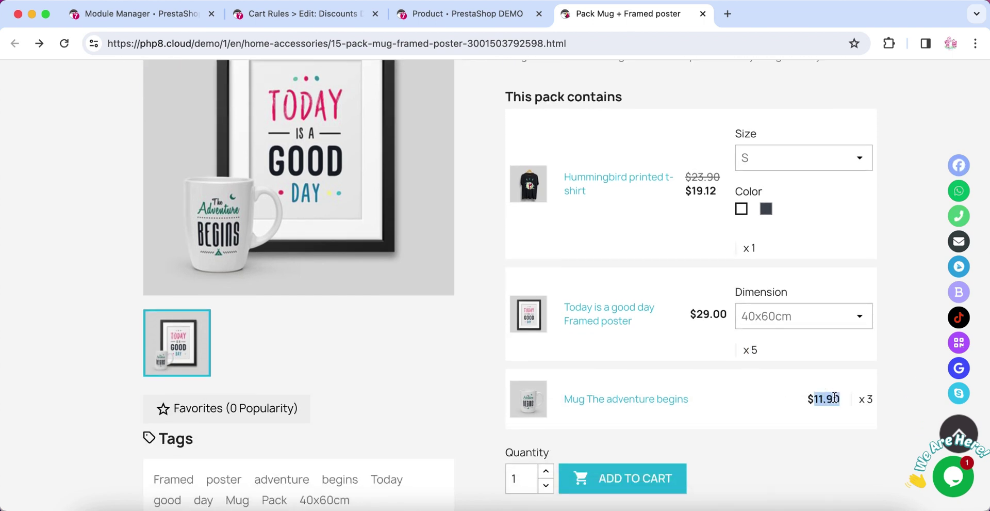
click(657, 478)
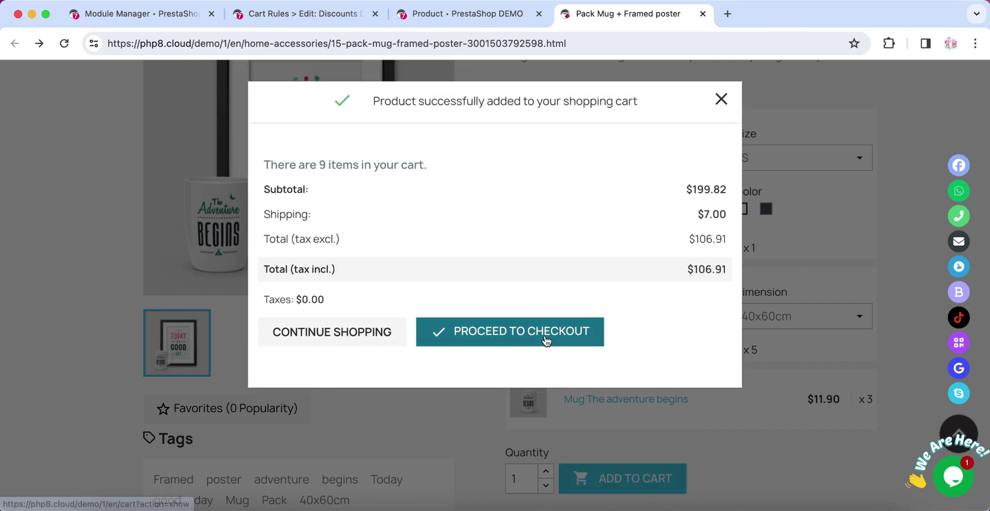
- Review the $99.91 discount in the cart, delete the t-shirt, poster and mug, then go Back
click(596, 342)
scroll(534, 246, down, 2)
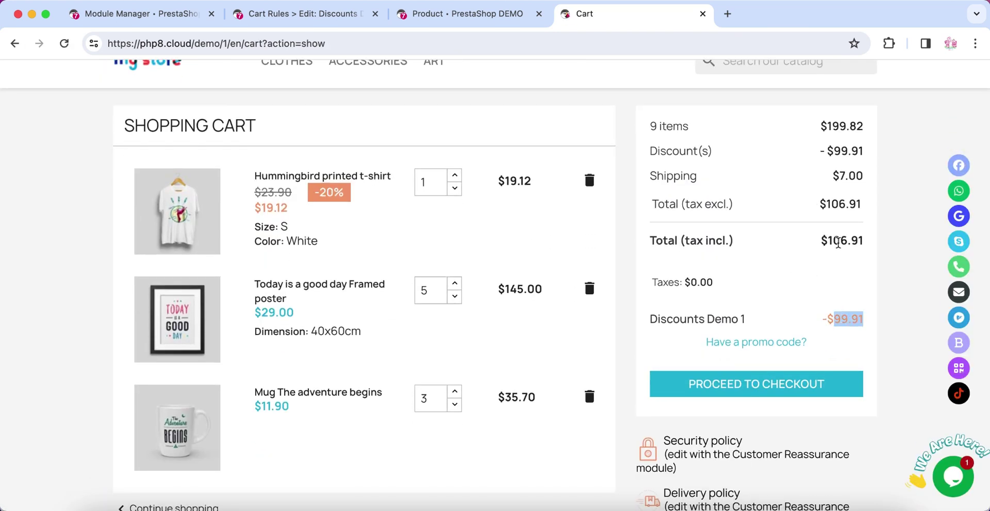
scroll(786, 255, up, 1)
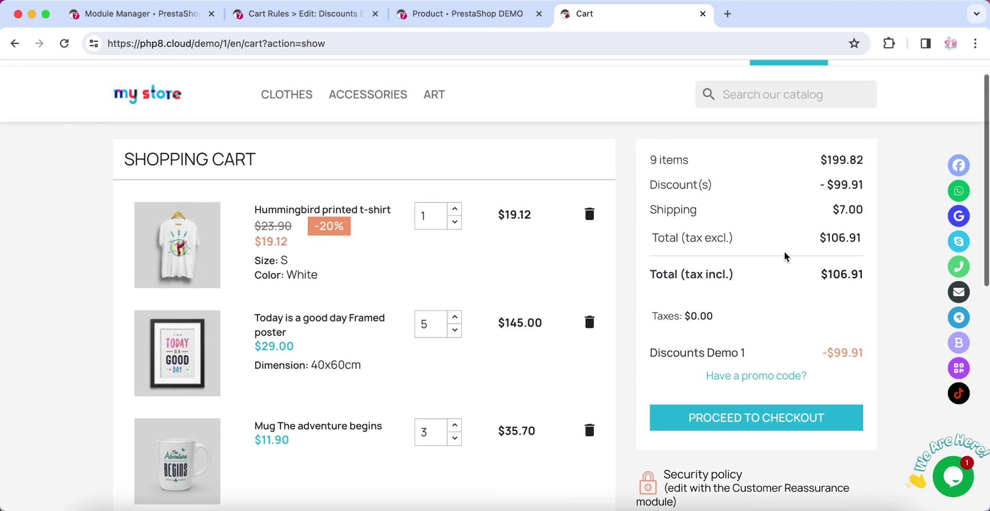
click(588, 216)
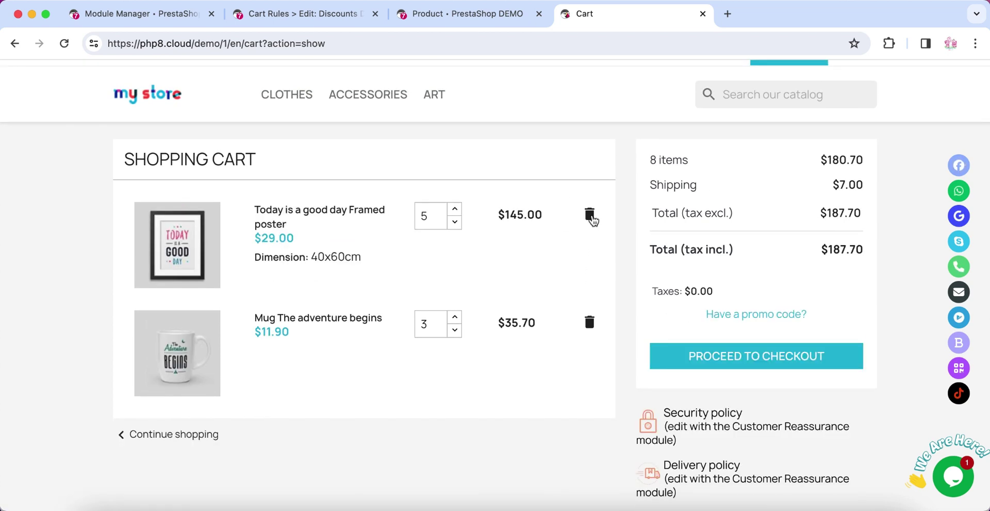
click(590, 215)
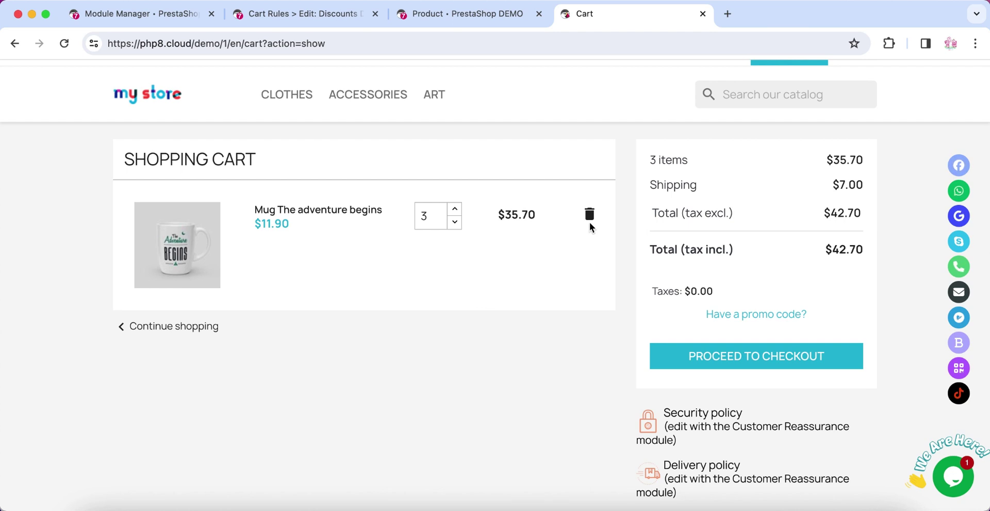
click(589, 216)
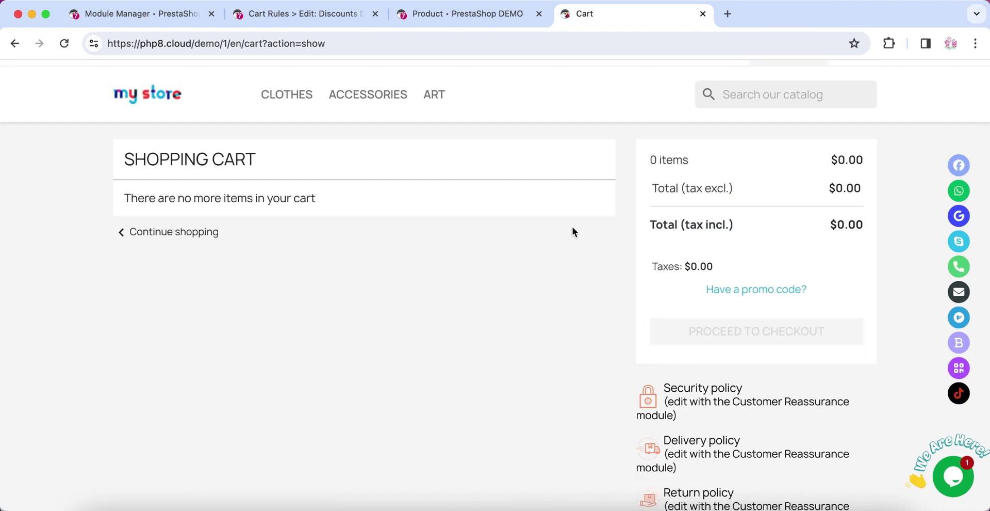
right_click(572, 228)
click(584, 234)
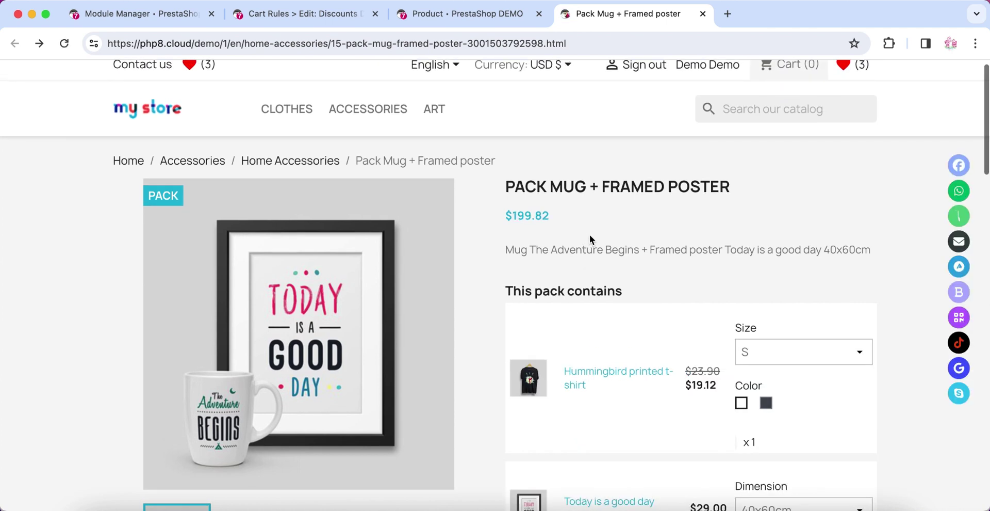
- Choose 80x120cm for the poster ($79.00), bringing the pack total to $449.82
scroll(590, 234, down, 2)
click(785, 380)
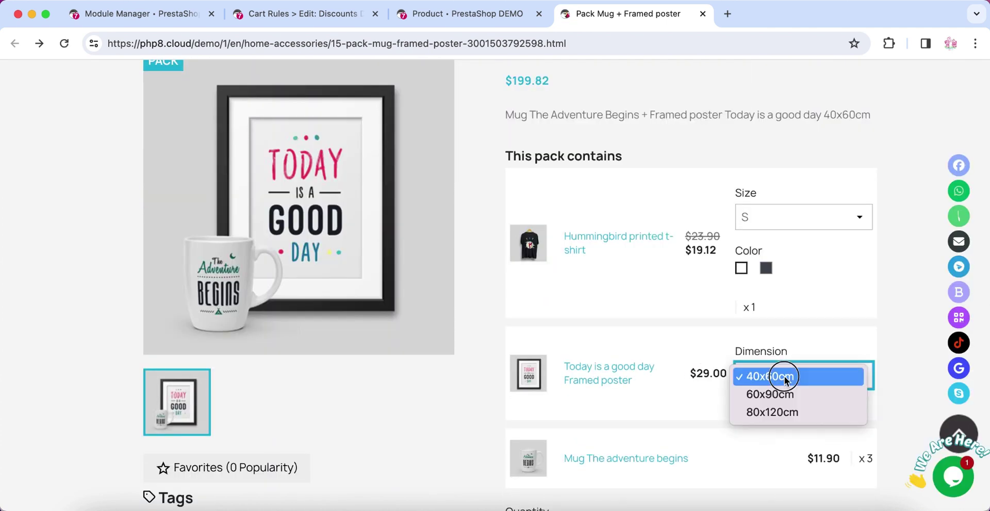
click(770, 393)
click(756, 375)
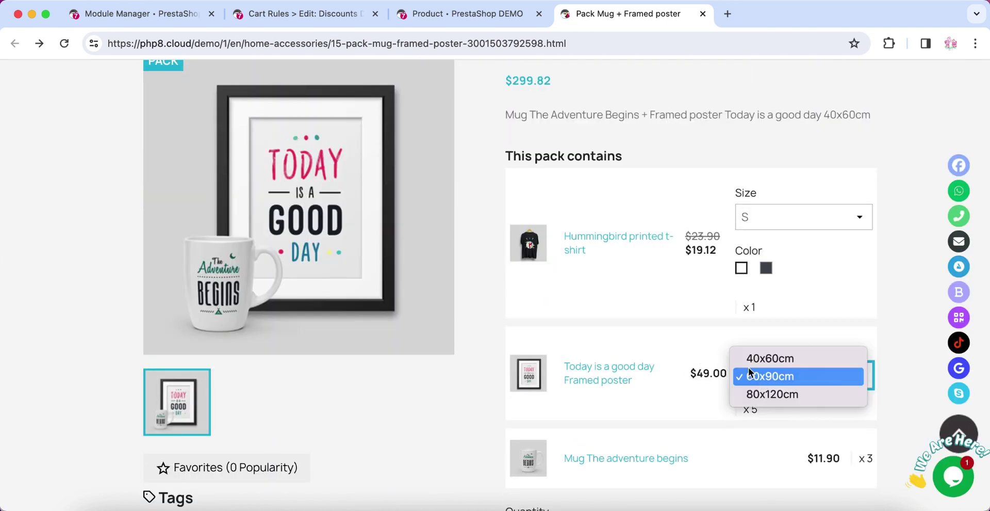
click(759, 392)
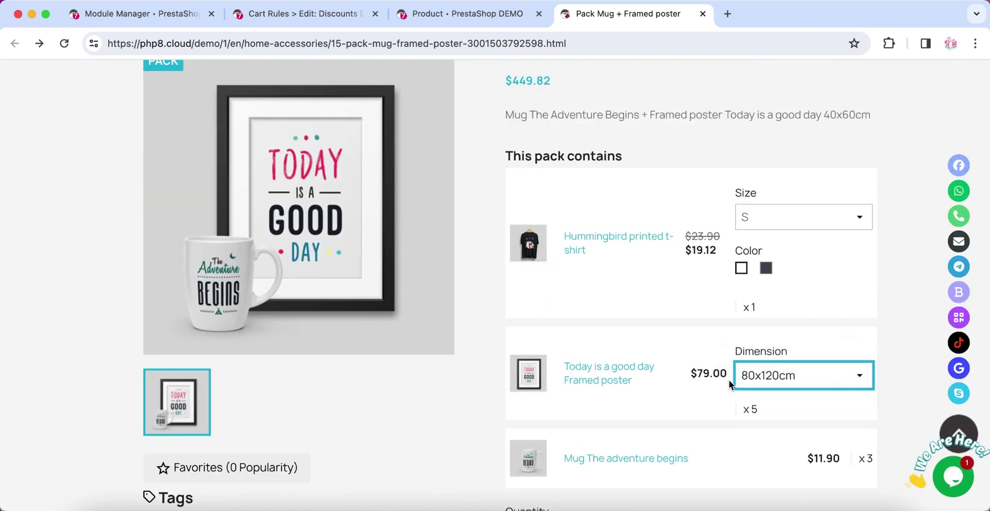
drag(729, 379, 689, 373)
double_click(533, 84)
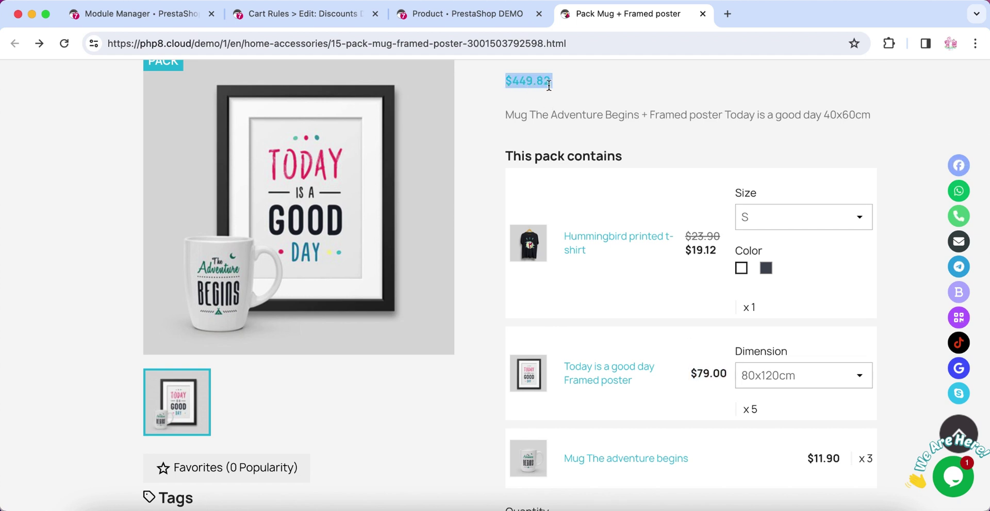
click(583, 94)
- Set Dynamically calculate pack price to No and save the pack module settings
key(super+1)
click(474, 330)
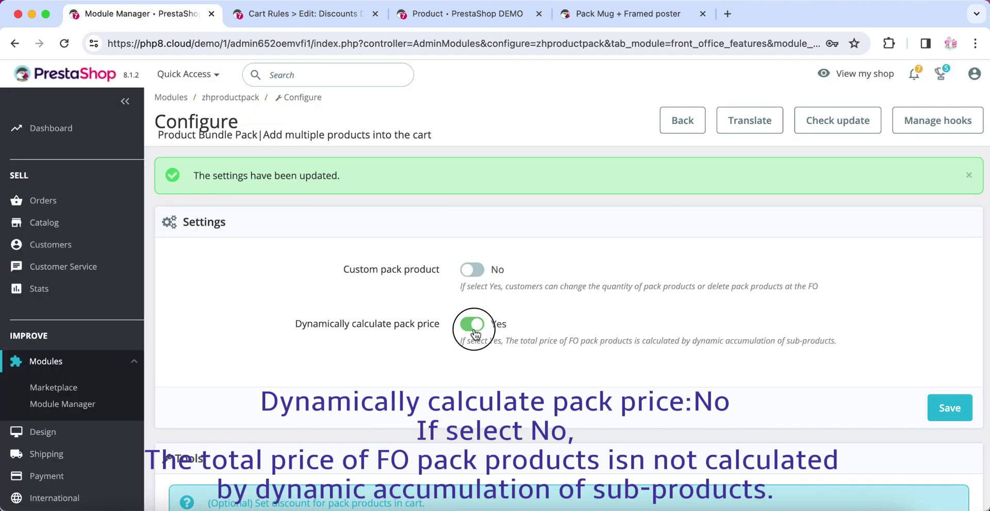
triple_click(417, 323)
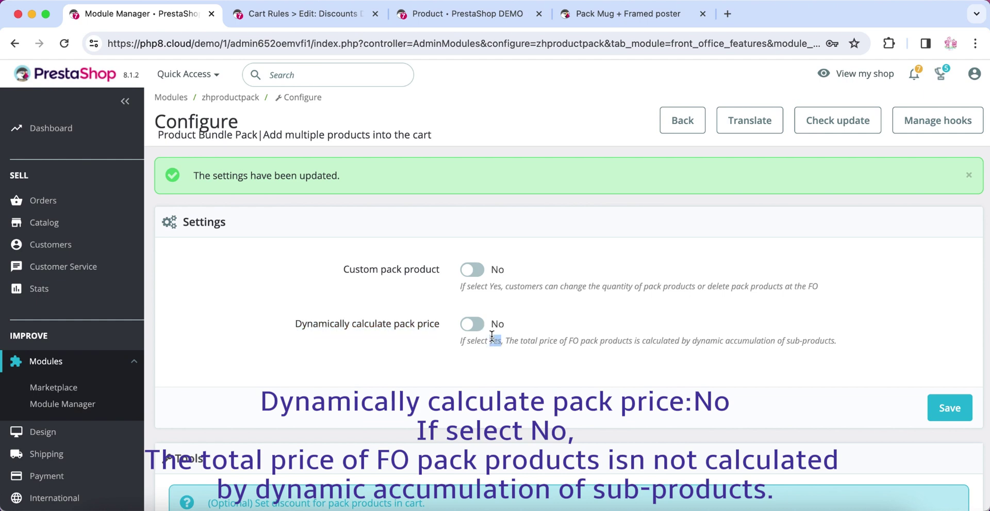
triple_click(492, 337)
click(929, 402)
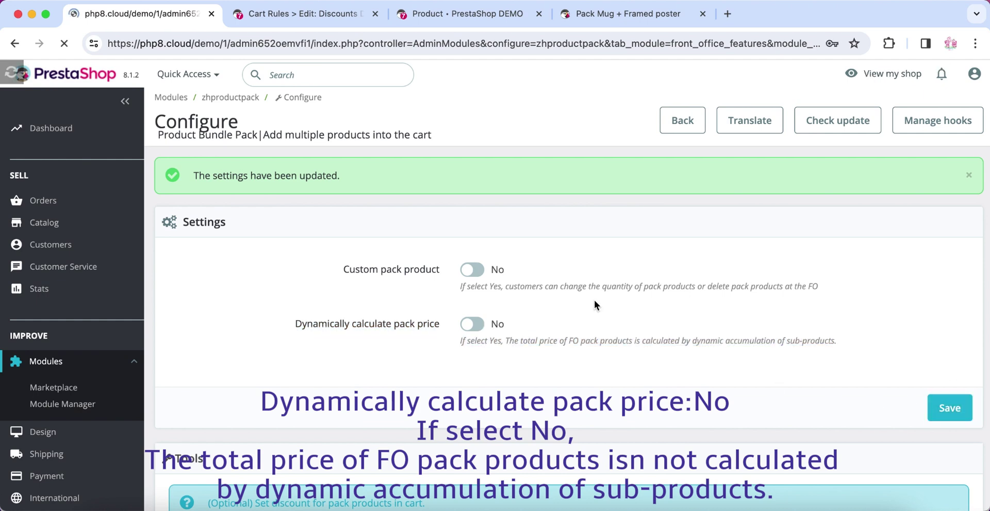
- Reload the storefront pack page to confirm it shows the fixed $35.00 price
click(615, 21)
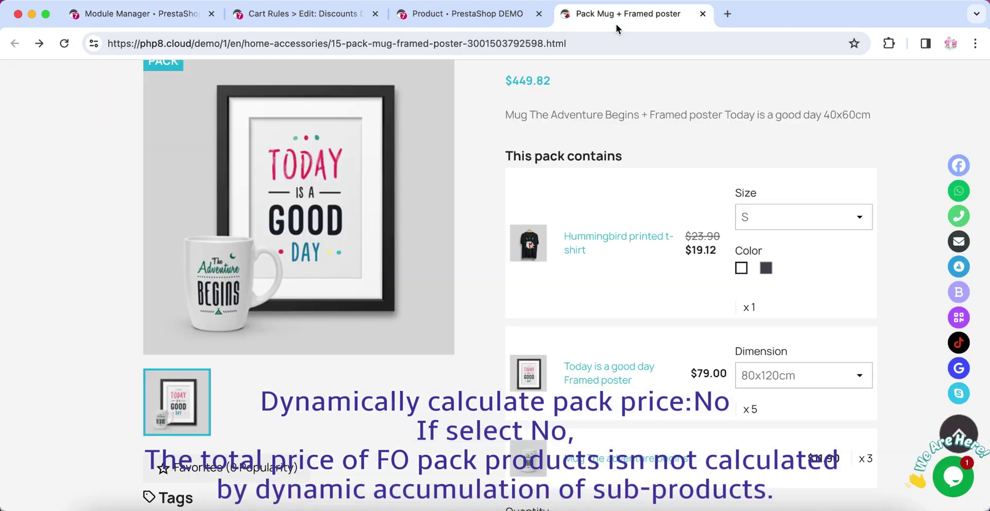
right_click(620, 144)
click(636, 184)
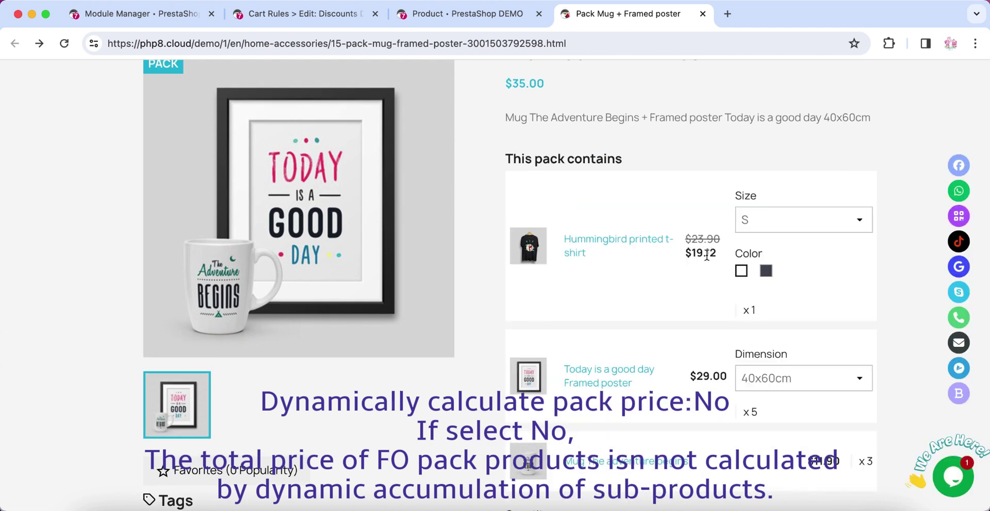
- Set the pack's tax-excluded price to 106.91 in the admin and save
key(ctrl+shift+Tab)
scroll(505, 233, down, 5)
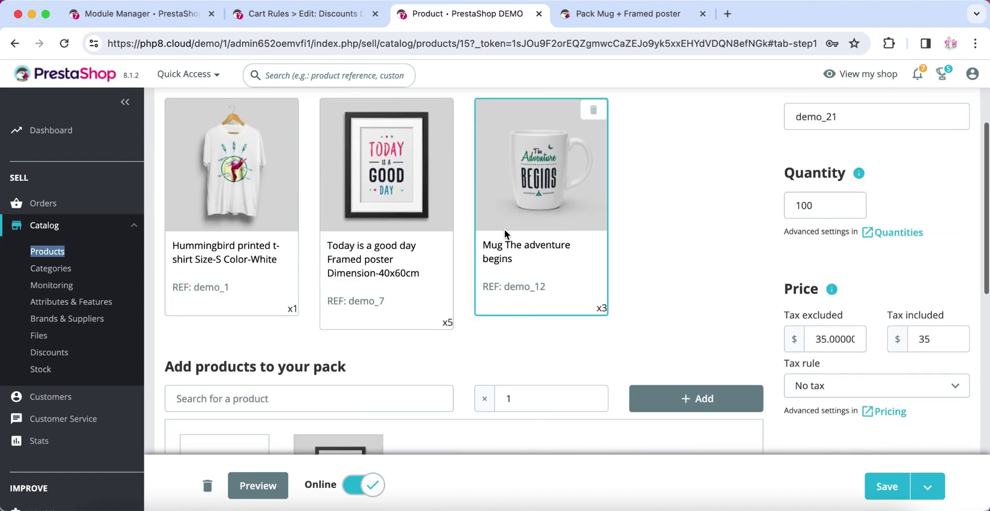
scroll(504, 229, up, 2)
double_click(832, 398)
text(106.91)
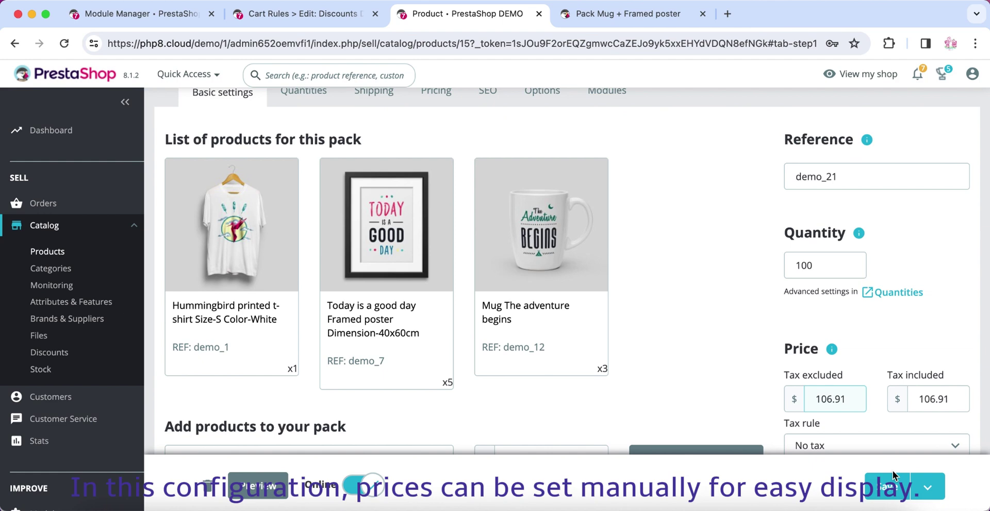
click(893, 473)
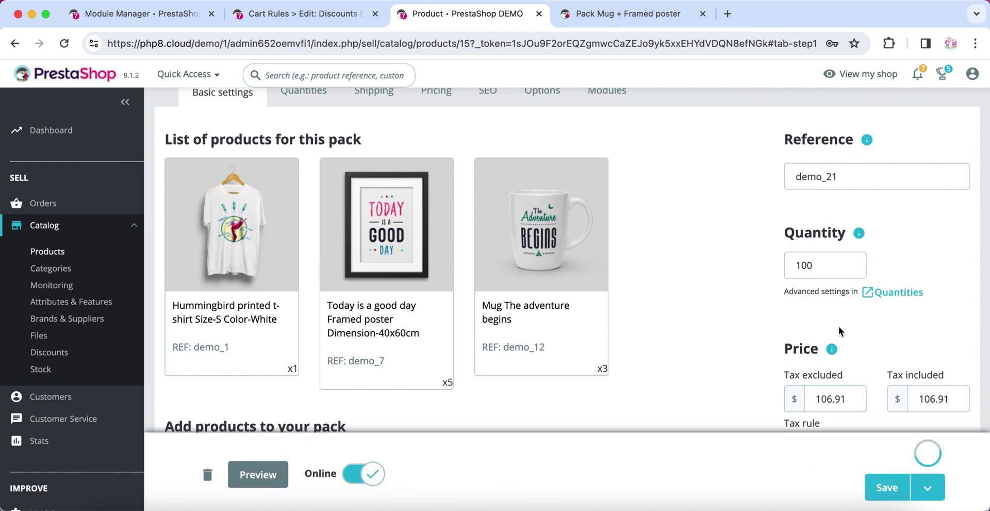
click(625, 14)
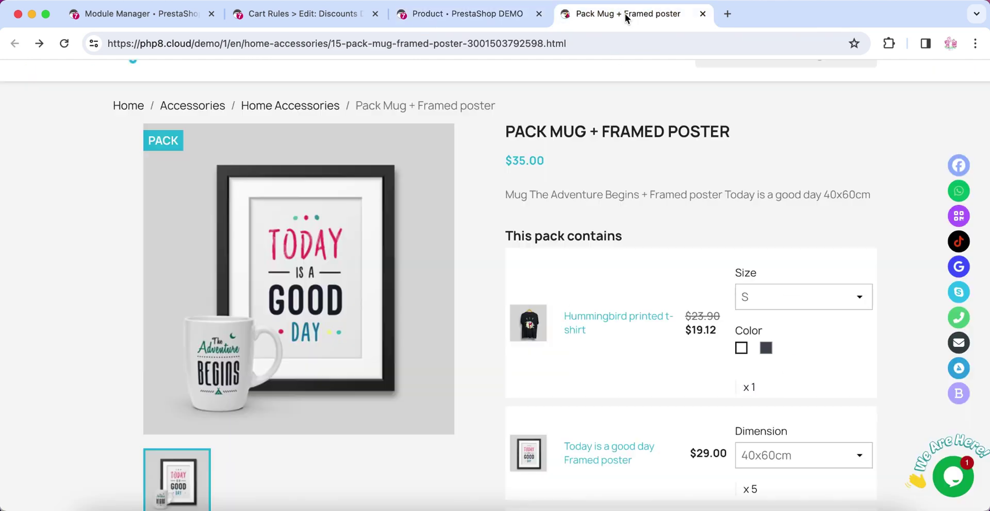
- Reload the pack page, check its $106.91 price, and add the pack to the cart
right_click(651, 234)
click(658, 270)
double_click(532, 130)
click(586, 141)
scroll(585, 145, down, 3)
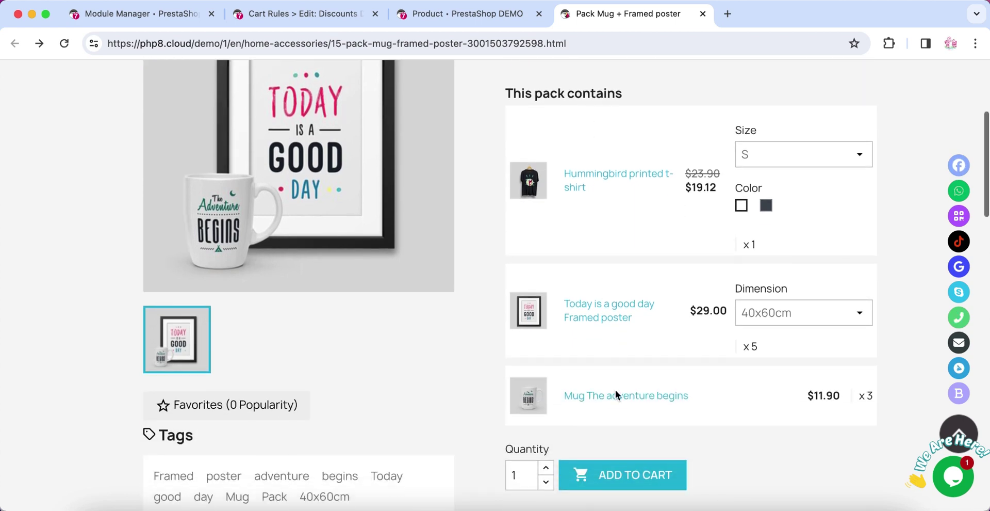
click(624, 476)
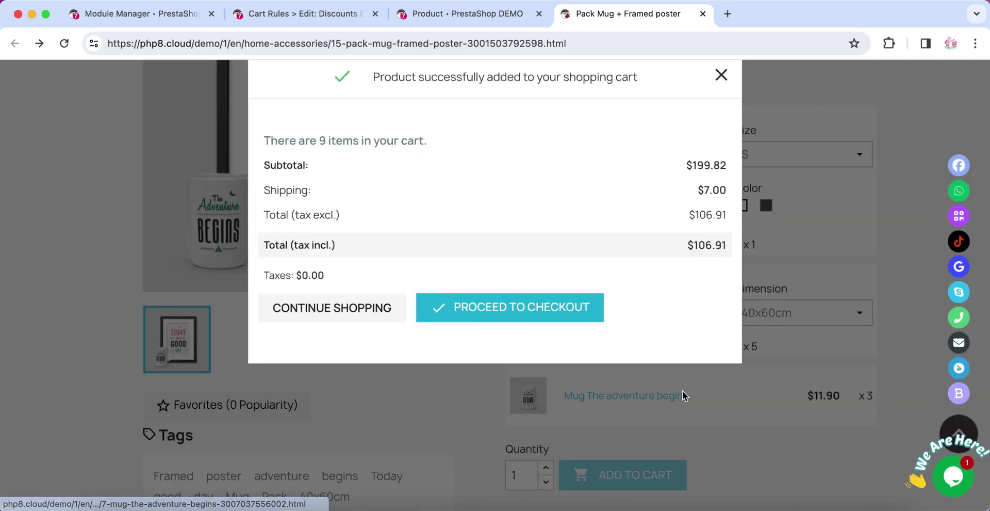
click(561, 330)
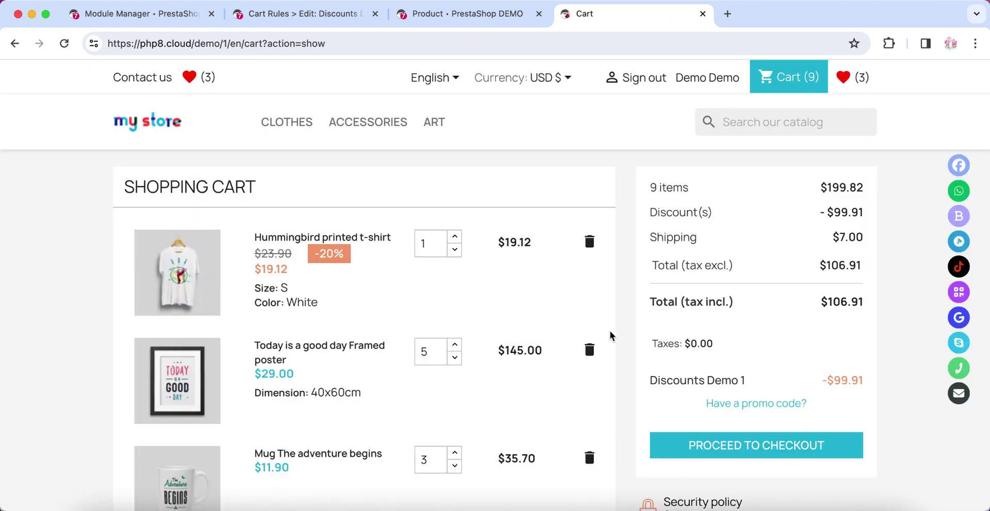
- Check that the cart total and the ART category listing both show 106.91
double_click(843, 301)
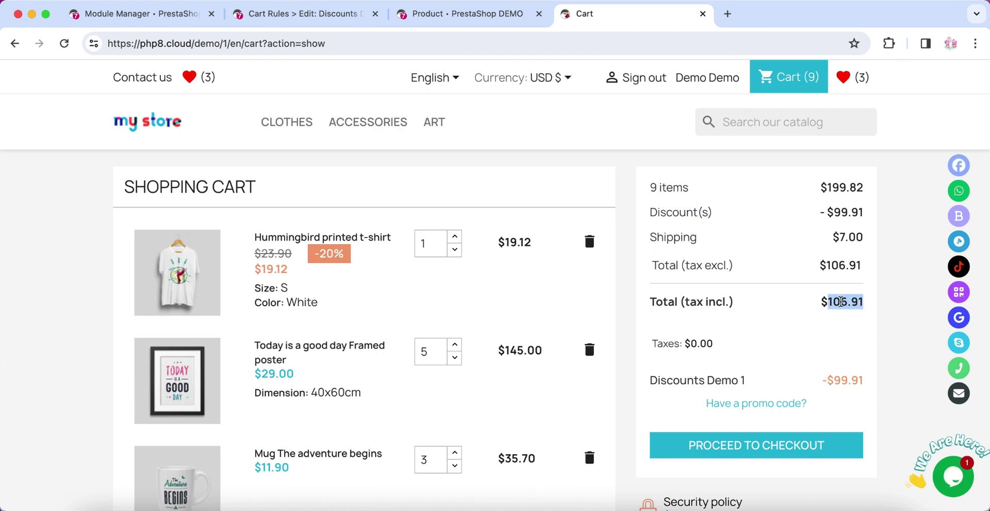
click(433, 123)
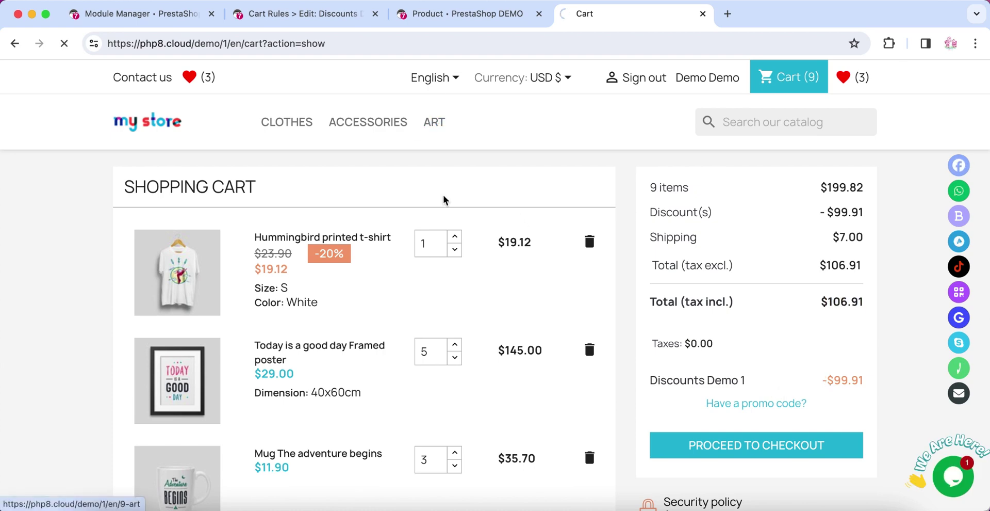
scroll(444, 194, down, 5)
scroll(444, 194, down, 8)
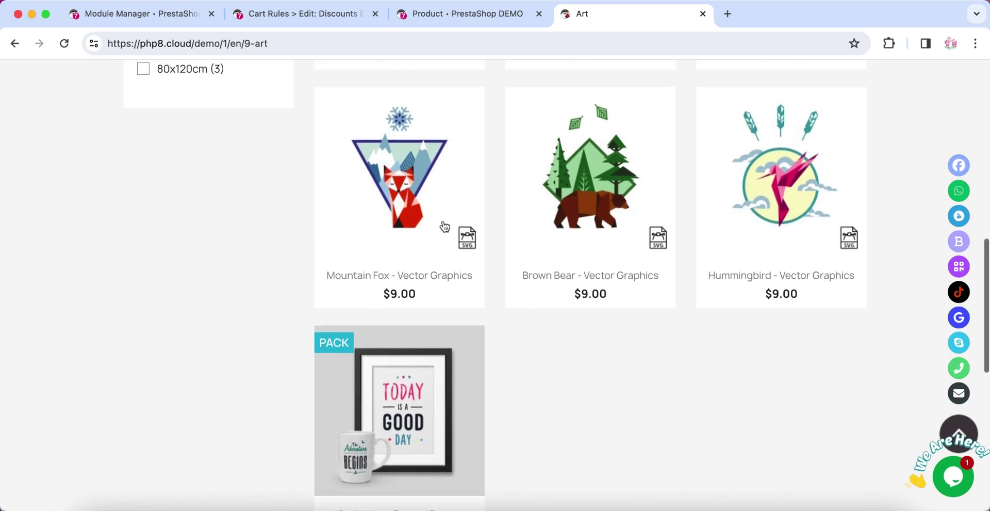
double_click(404, 433)
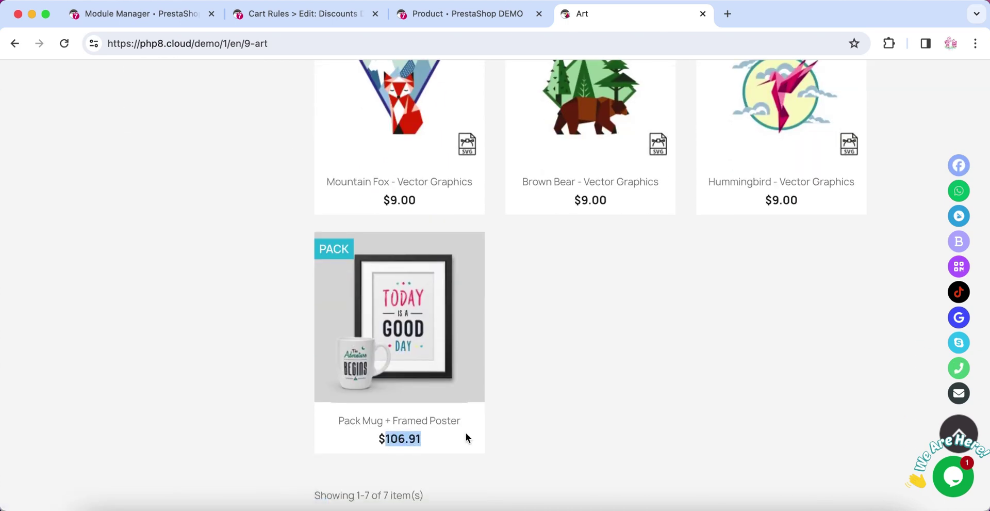
scroll(465, 432, up, 15)
- Search the shop for 'pack' and open the Pack Mug + Framed Poster page
click(763, 124)
text(pack)
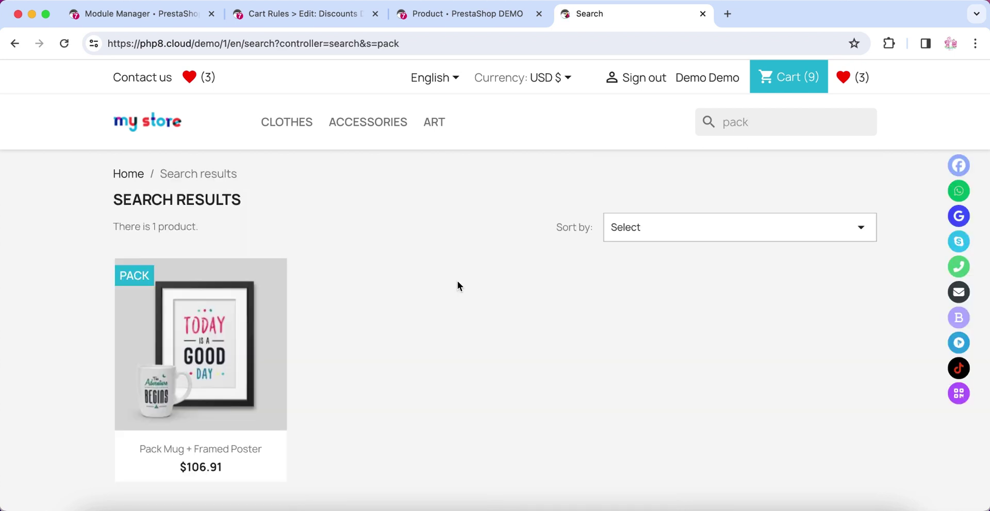
click(193, 470)
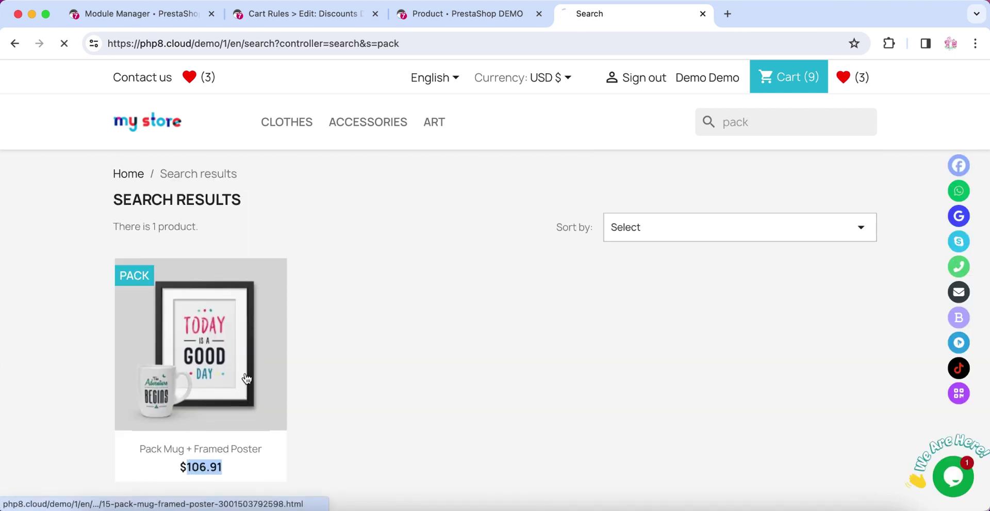
scroll(678, 330, down, 2)
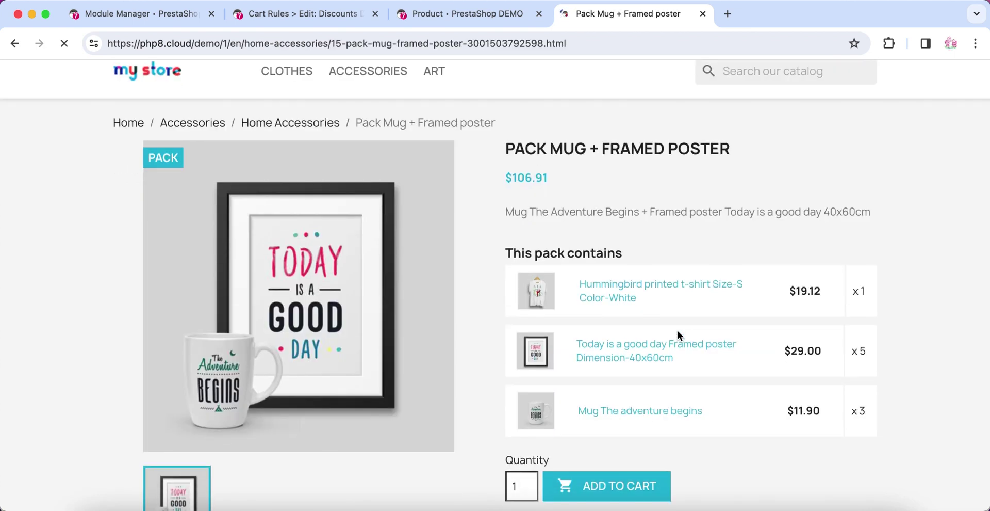
scroll(678, 333, down, 3)
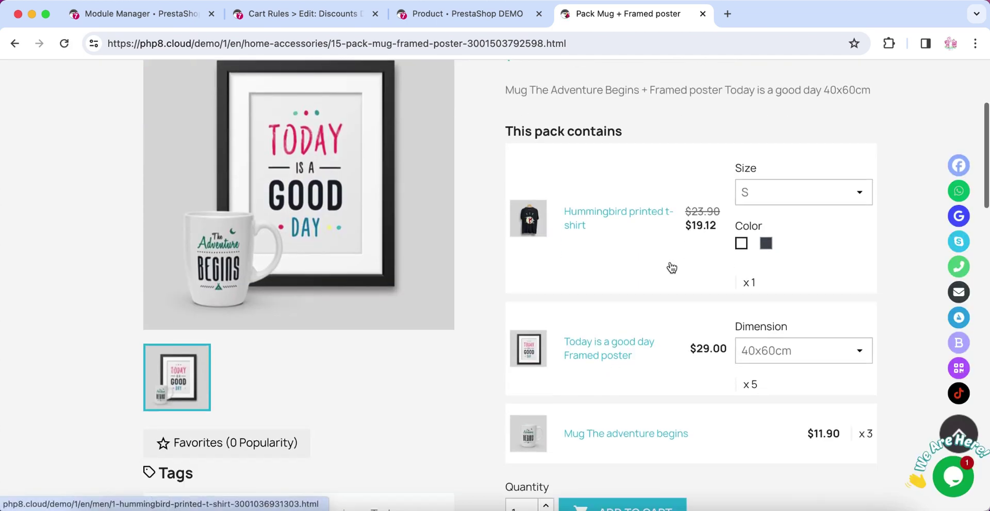
scroll(444, 60, up, 1)
- Review the bundle module settings and the Discounts Demo 1 cart rule's Information section
click(170, 15)
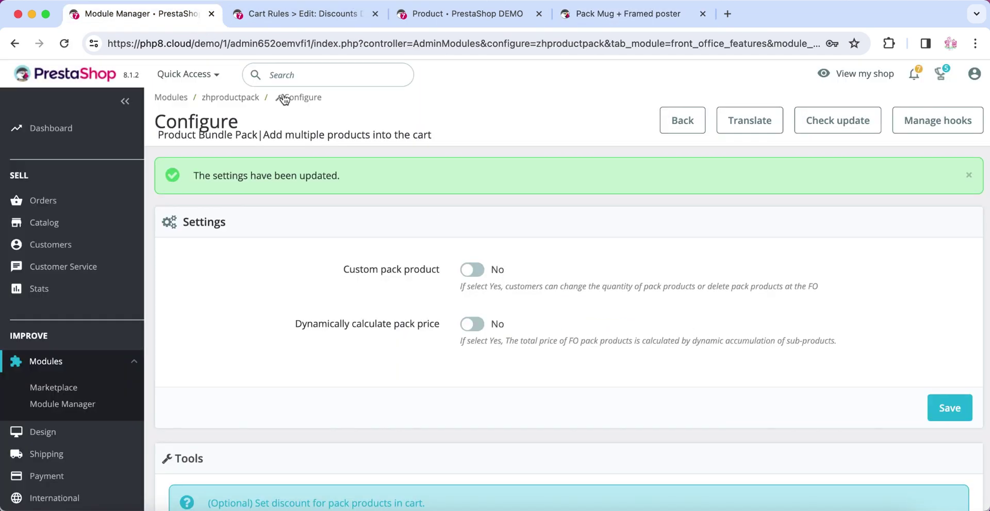
scroll(444, 241, down, 4)
scroll(444, 242, down, 2)
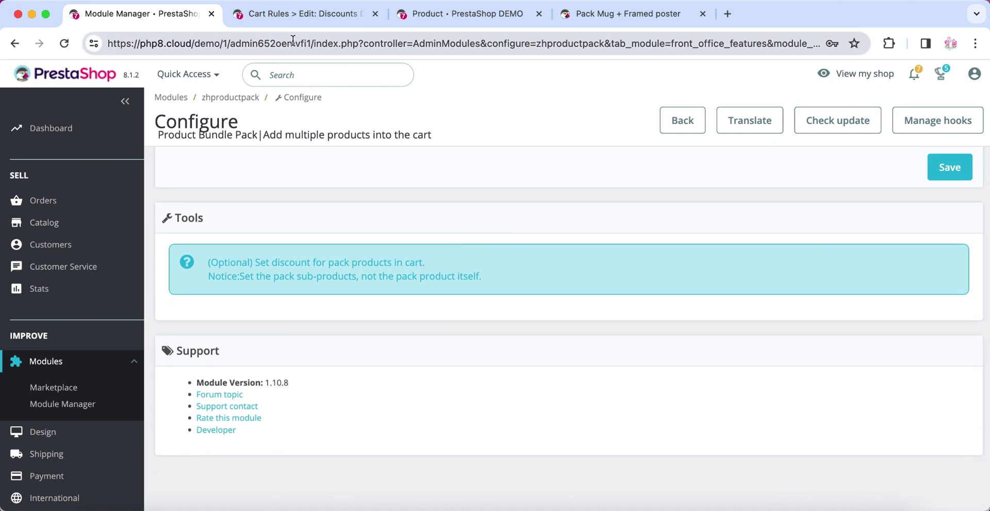
click(296, 18)
scroll(404, 177, up, 6)
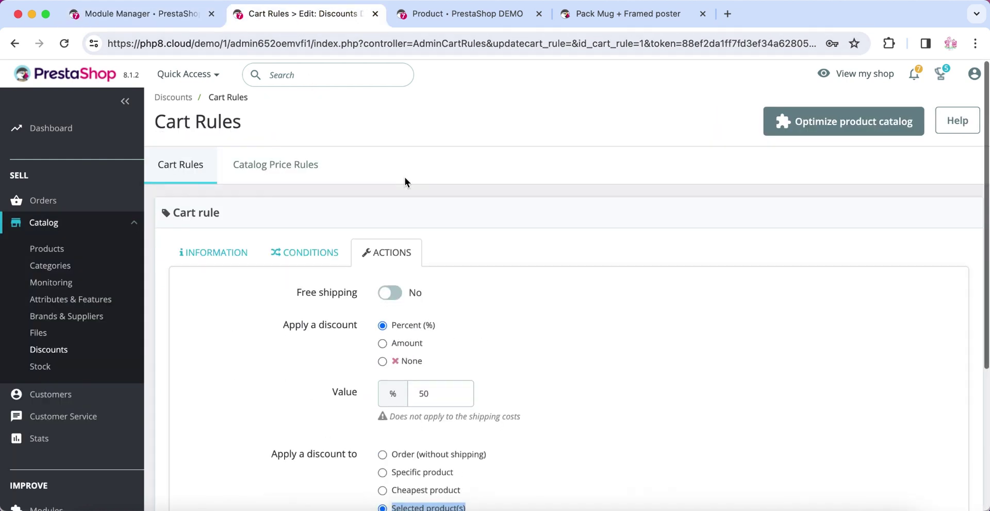
click(245, 253)
click(409, 304)
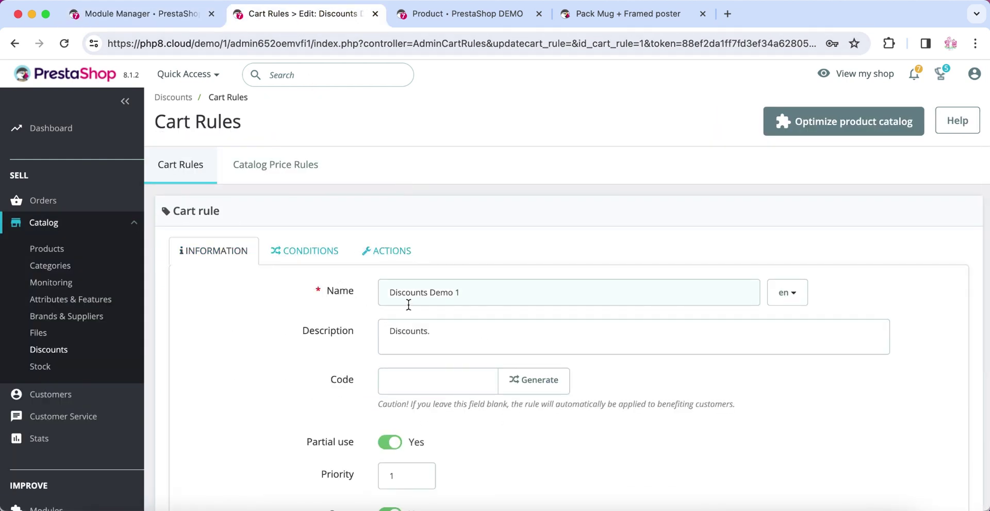
click(448, 16)
- Add two Hummingbird - Vector graphics to the pack's contents
scroll(451, 251, down, 2)
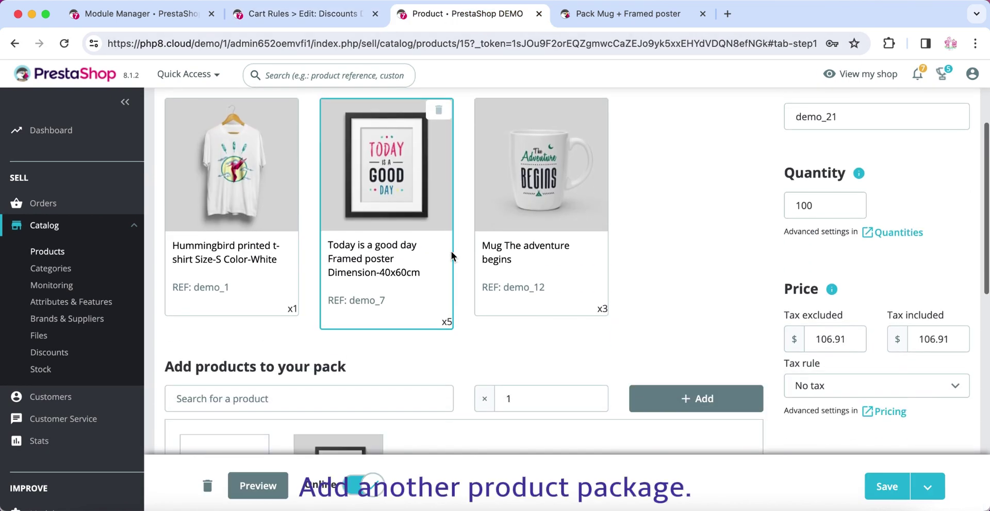
click(373, 407)
text(demo_20)
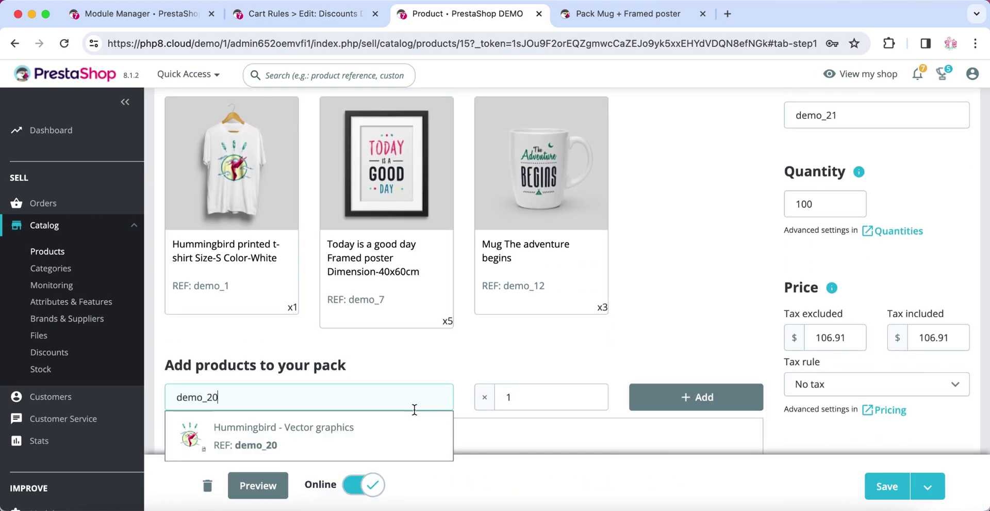
click(444, 418)
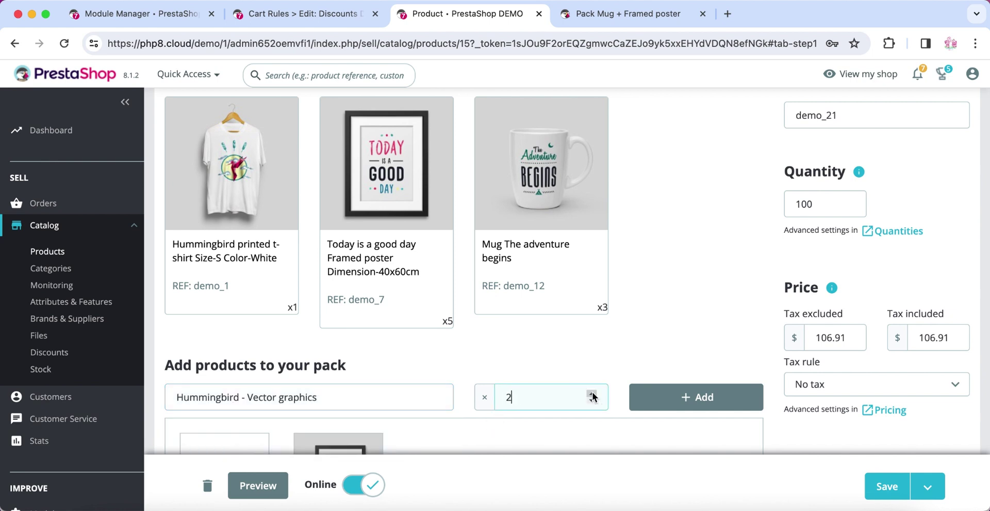
click(696, 396)
- Remove the mug and the framed poster from the pack
scroll(699, 264, up, 1)
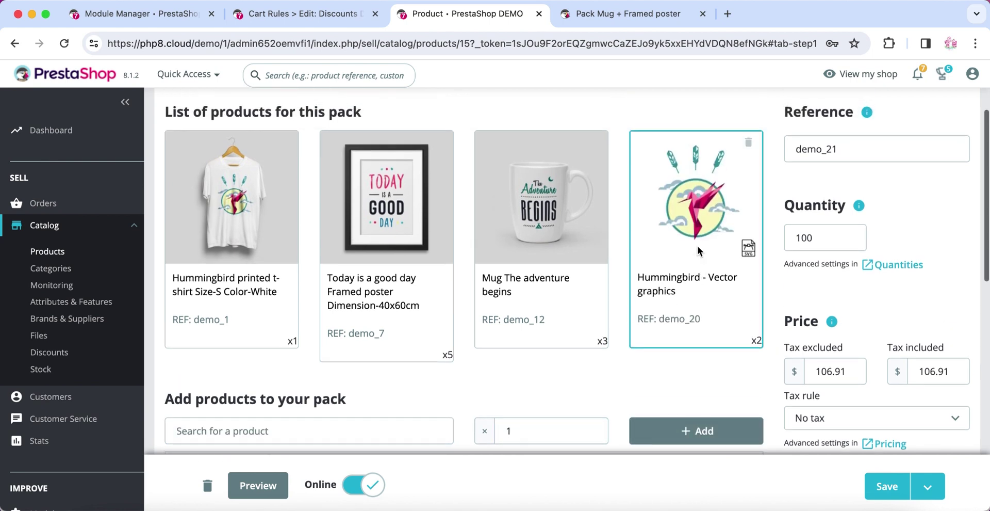
click(595, 145)
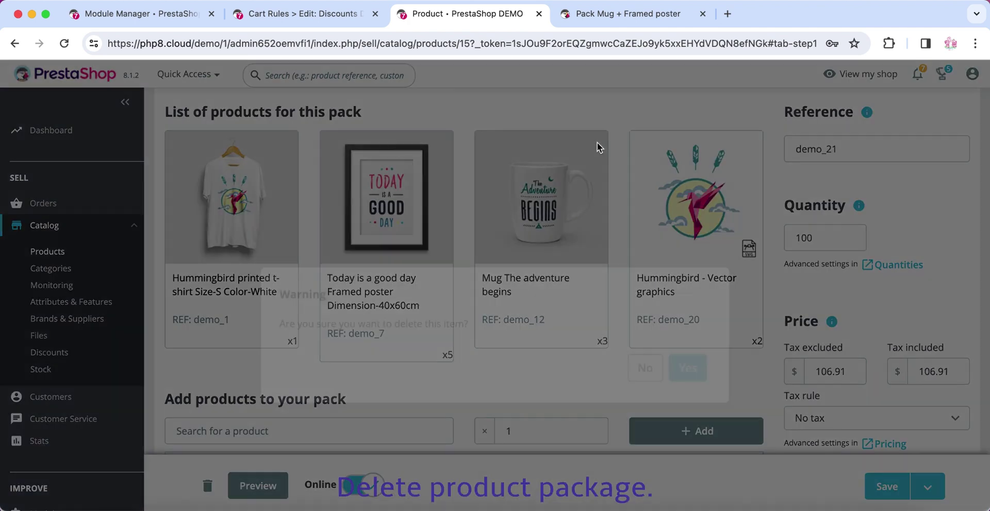
click(688, 337)
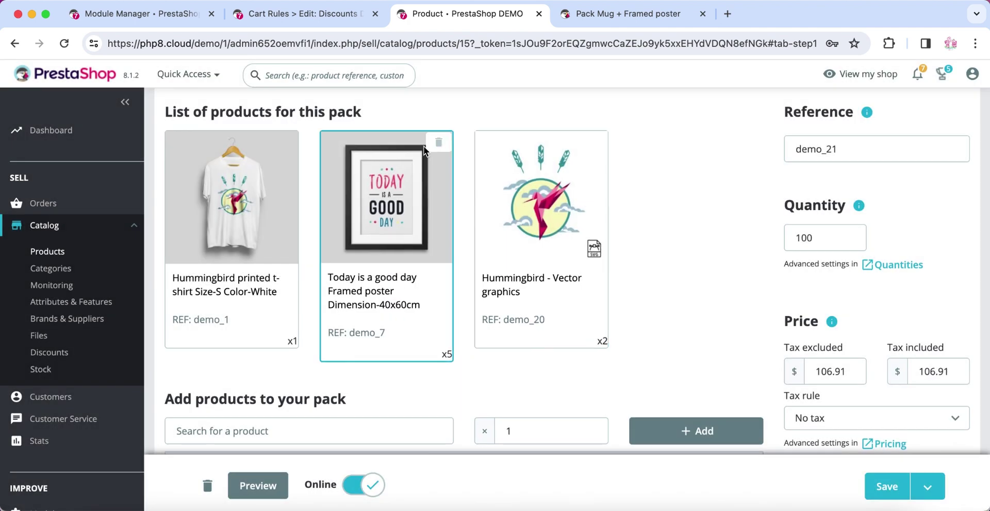
click(439, 145)
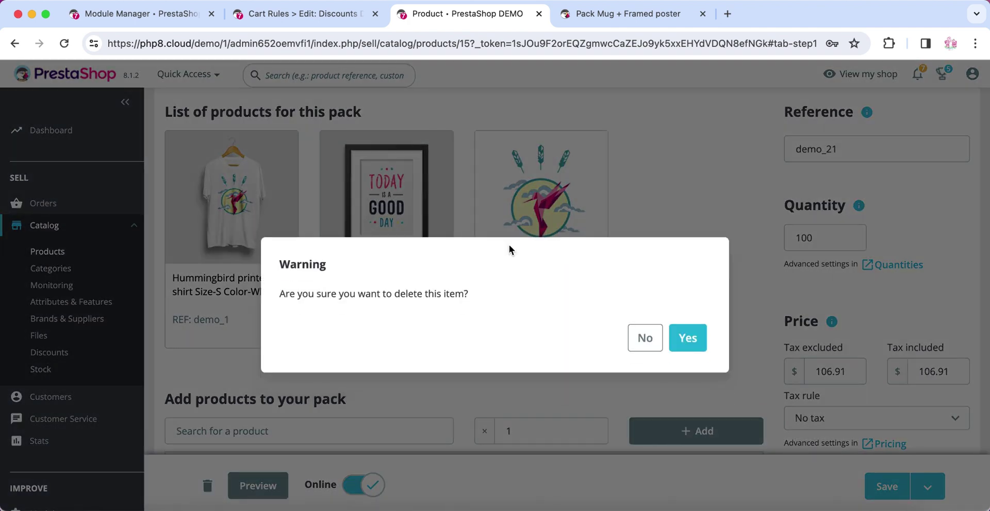
click(685, 336)
- Enable advanced bundle in the pack's module settings, save, and preview it in the shop
scroll(497, 285, up, 3)
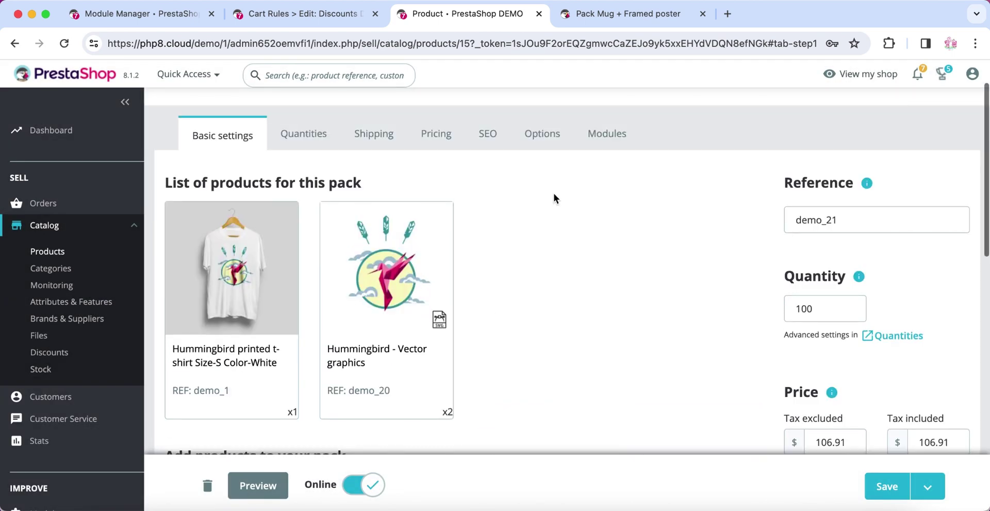
click(599, 138)
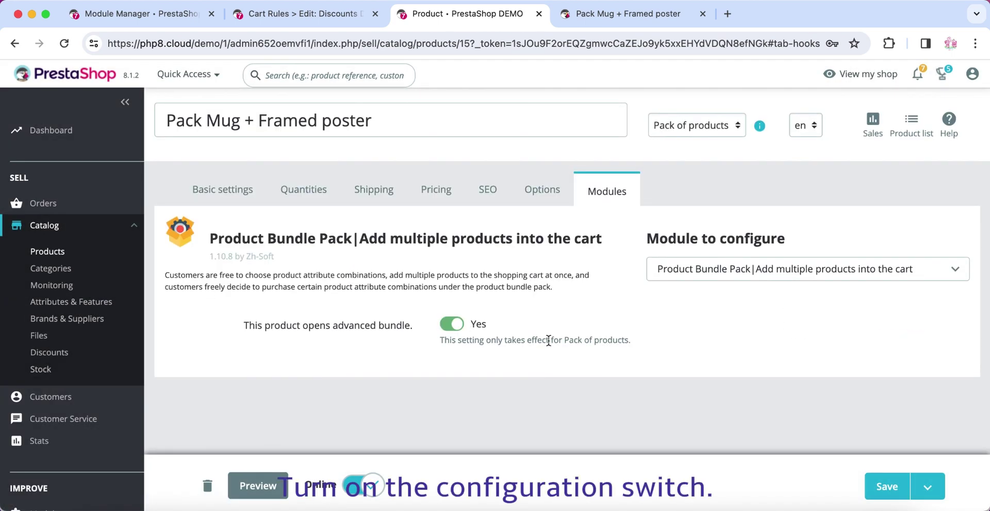
click(887, 485)
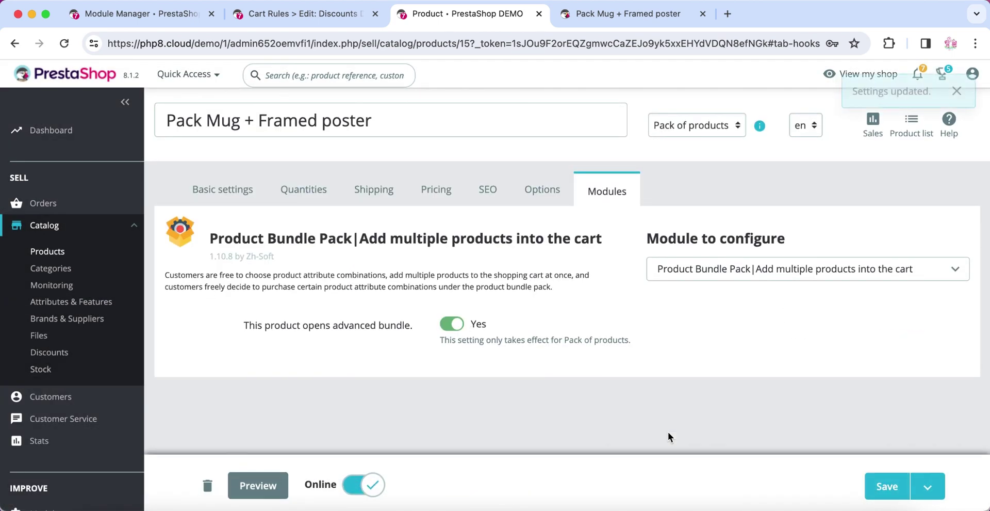
click(260, 485)
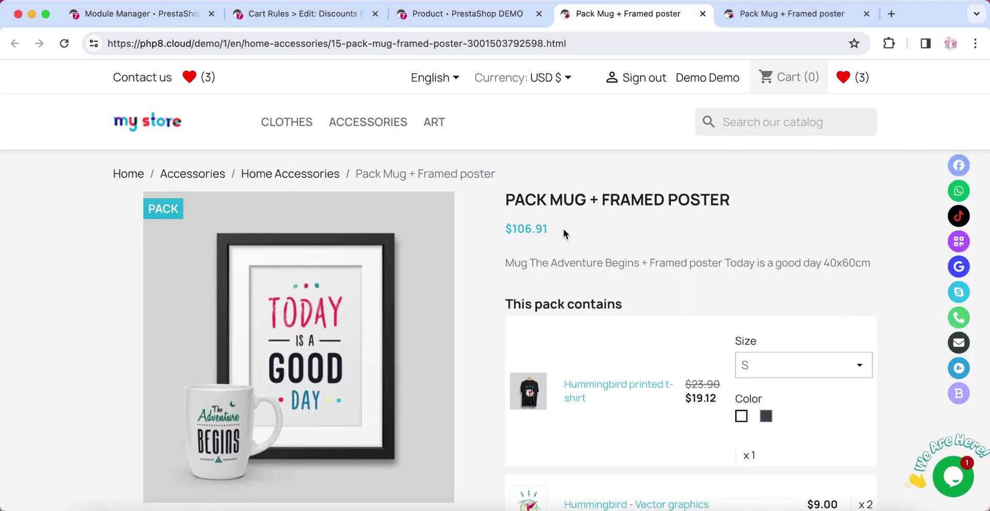
- Save the bundle module with custom pack product and dynamic pack price set to Yes
scroll(563, 233, down, 3)
key(super+1)
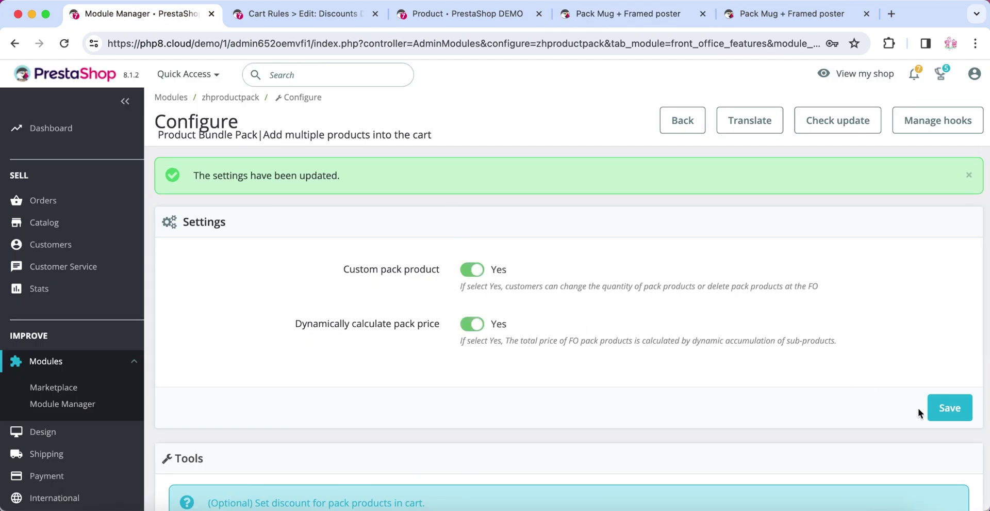
click(948, 407)
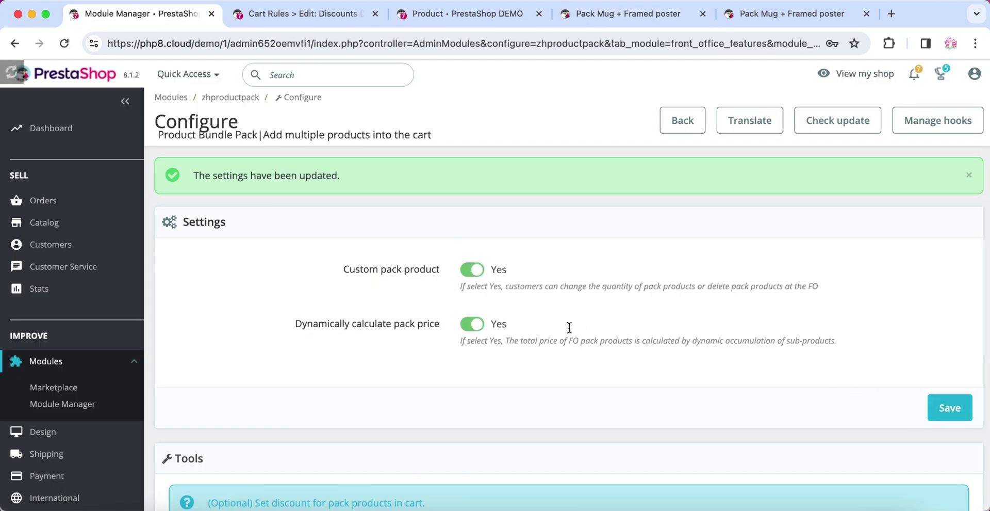
click(629, 13)
right_click(623, 248)
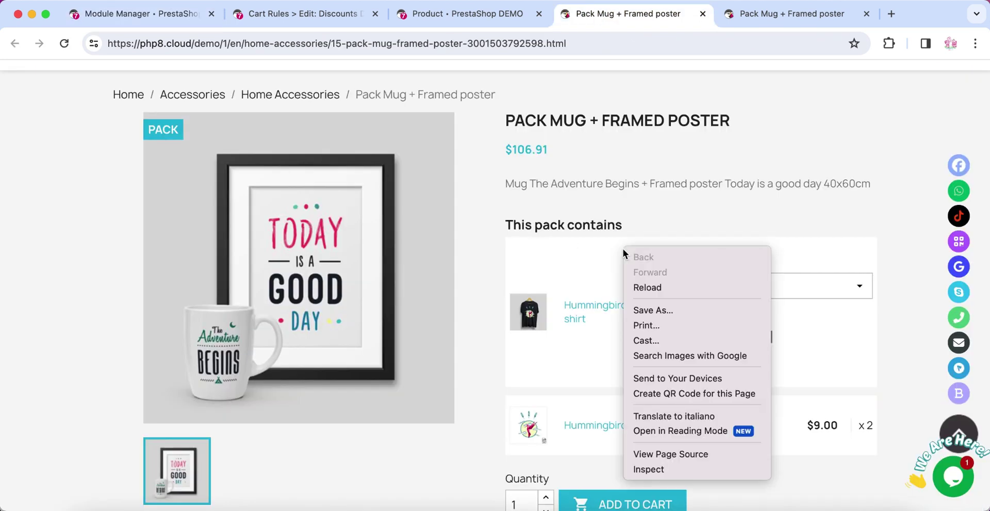
- Reload the pack page, remove the t-shirt, and check out three vector graphics at $27.00
click(648, 290)
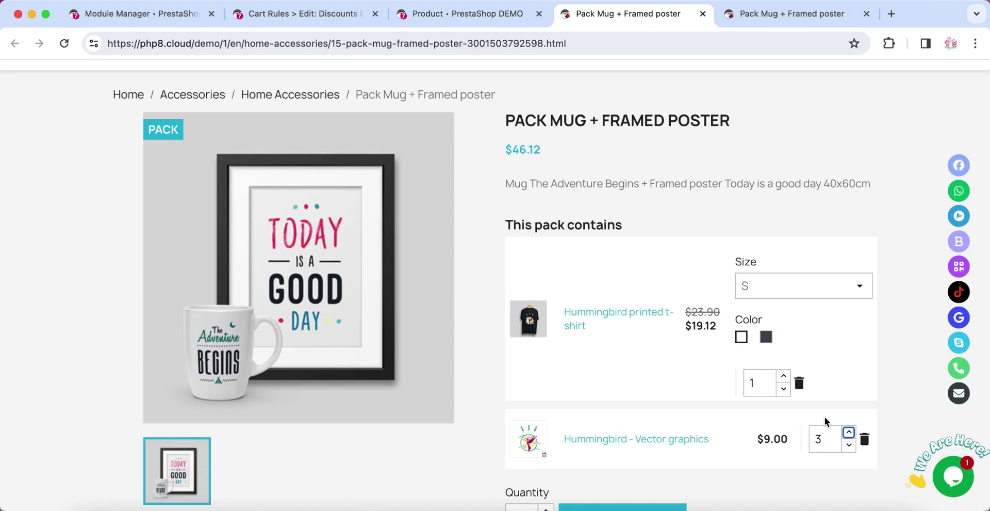
click(799, 383)
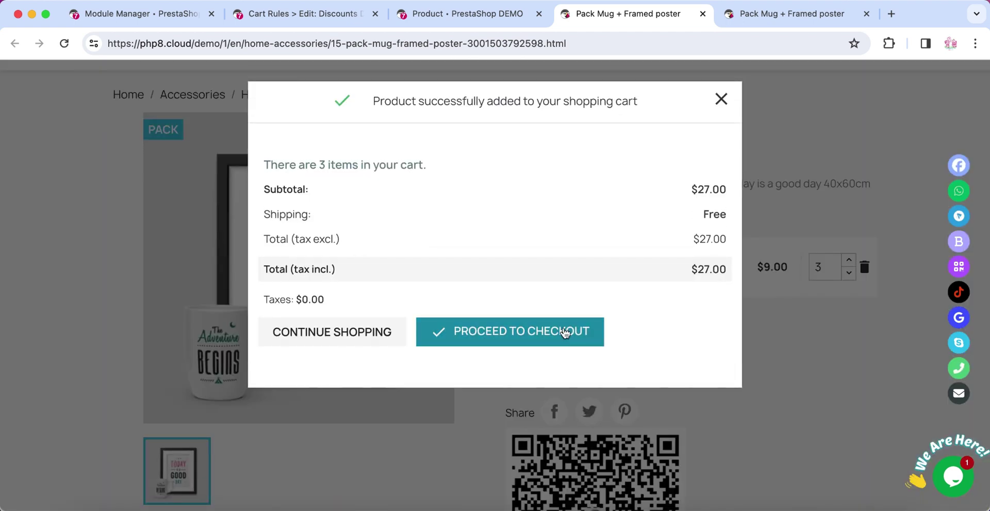
click(590, 344)
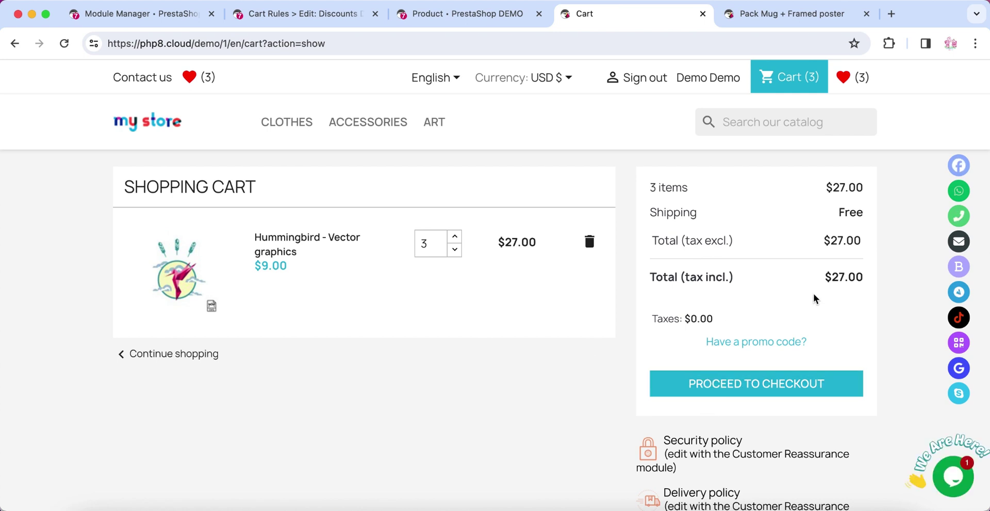
- Reopen the Product Bundle Pack configuration and review its custom and dynamic pricing settings
click(135, 20)
scroll(402, 285, down, 5)
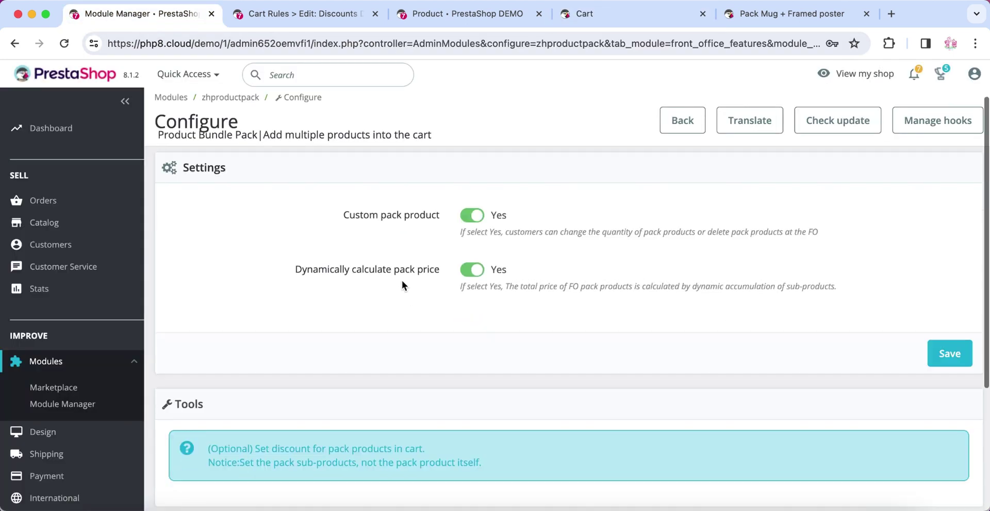
scroll(403, 285, up, 1)
scroll(403, 286, up, 4)
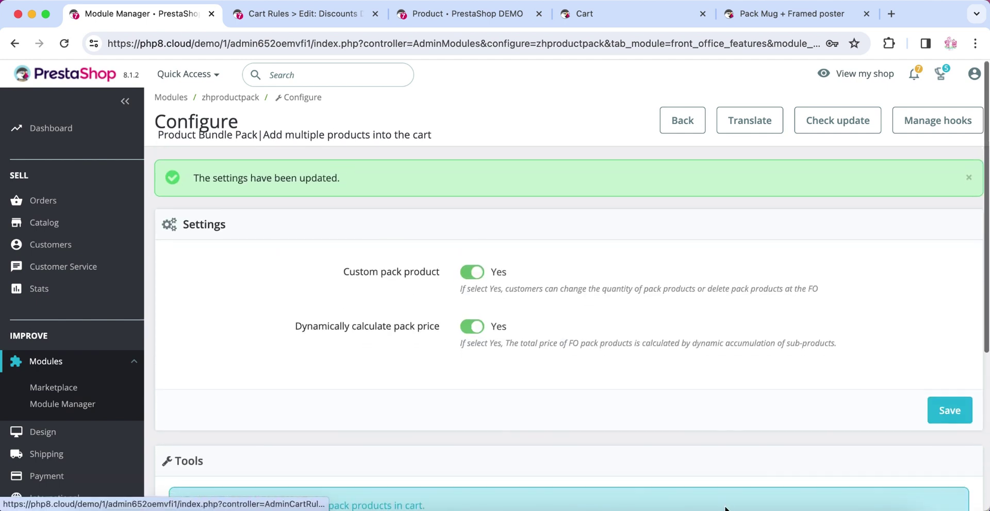